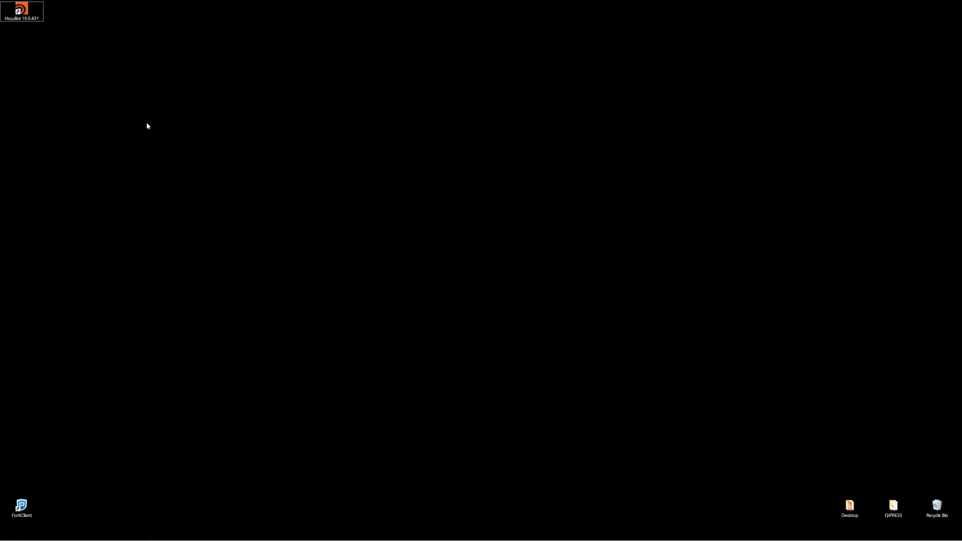
Step: Launch Houdini 19.0.431 and open License Administrator 19.0.431 from the system search
double_click(22, 15)
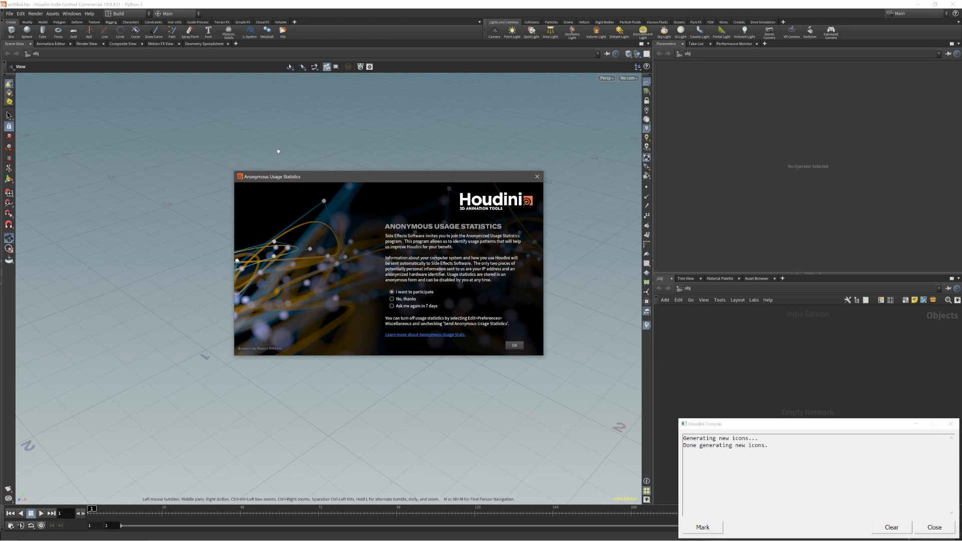
key(super)
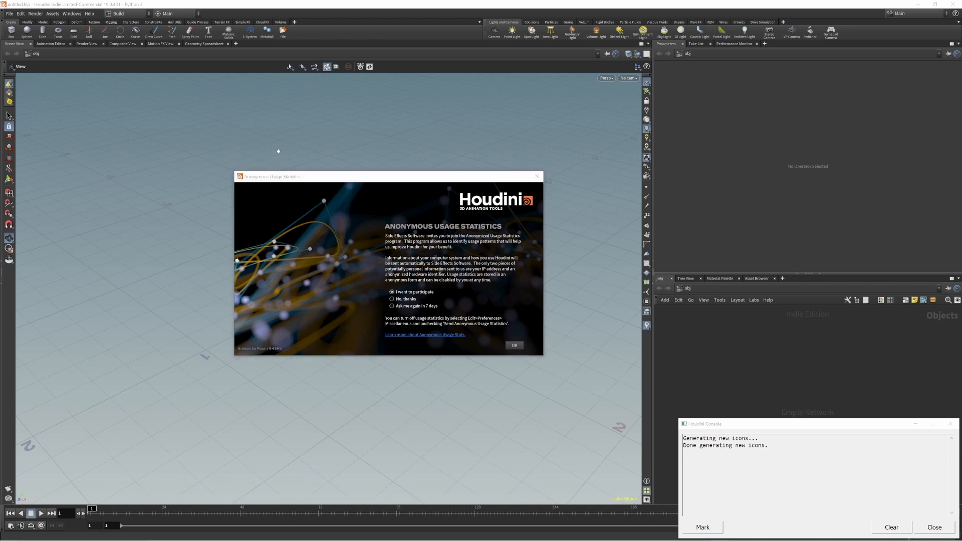
text(li)
key(BackSpace)
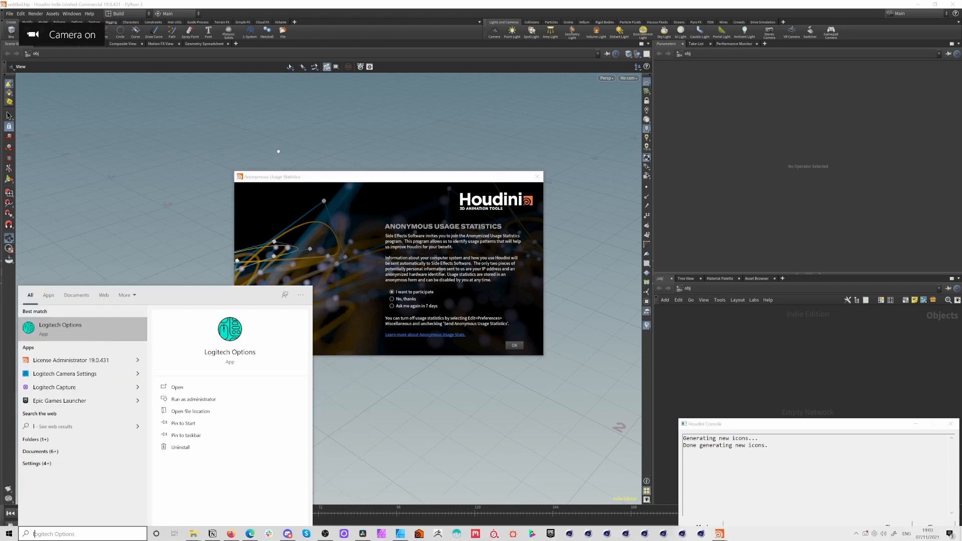
key(Down)
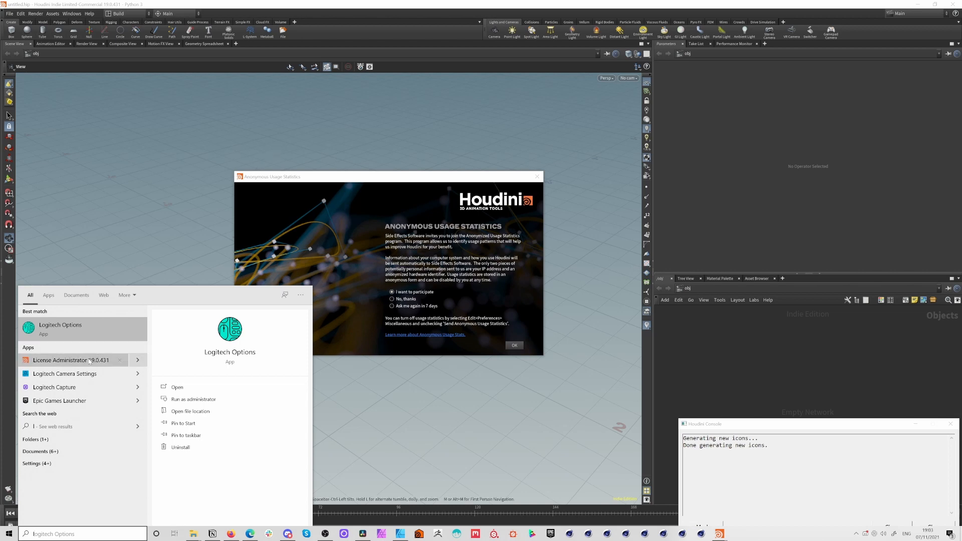
key(Return)
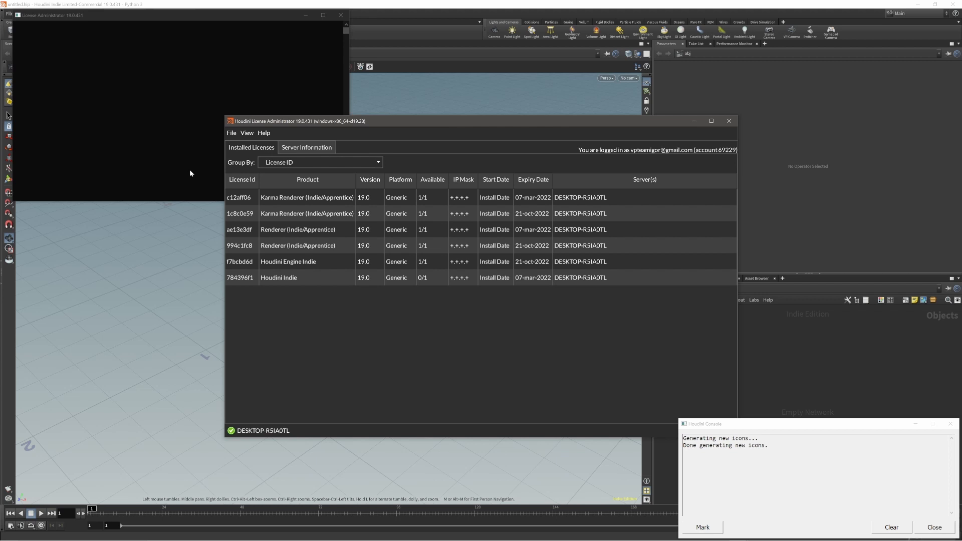
Step: Examine the license commands and installed licenses in the License Administrator, and close it
click(233, 133)
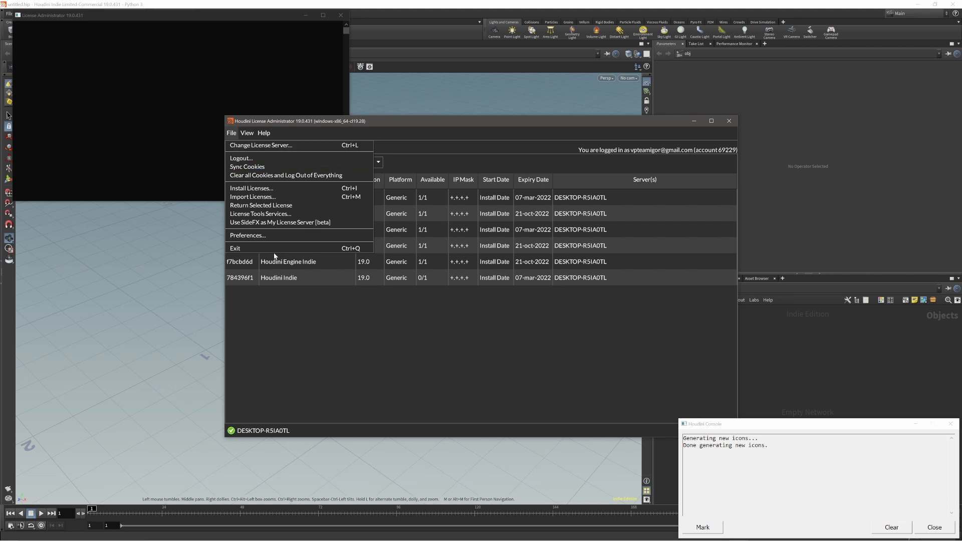
drag(341, 124, 322, 127)
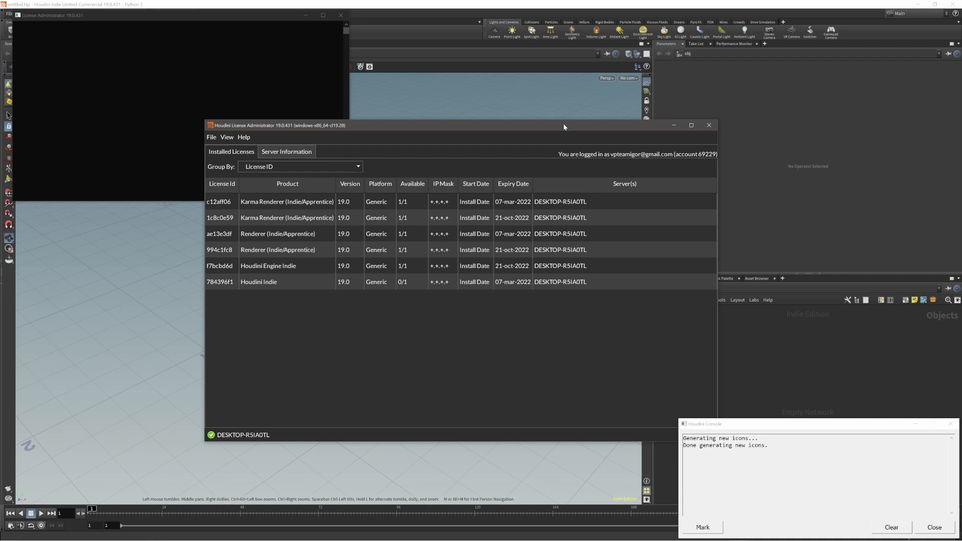
drag(563, 123, 560, 116)
click(708, 119)
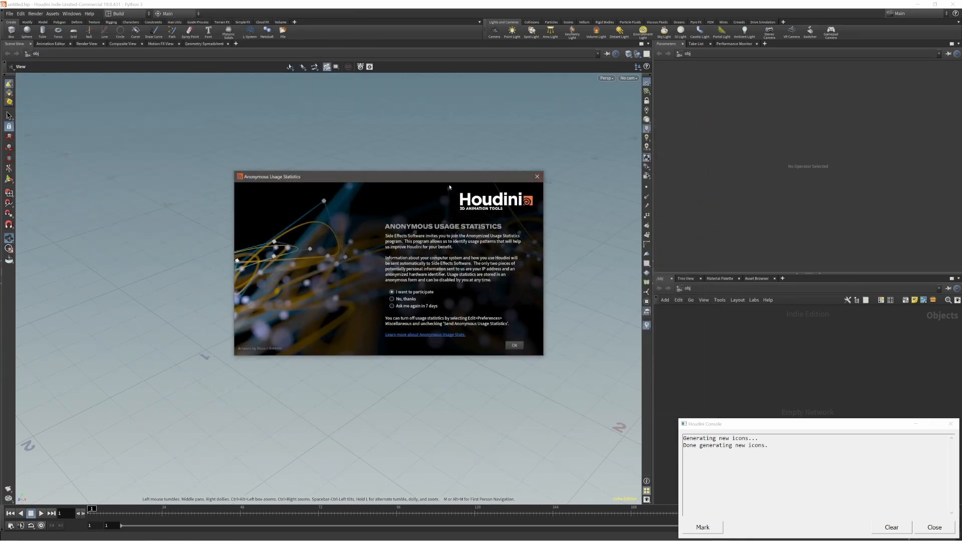
Step: Confirm the Anonymous Usage Statistics dialog with the "I want to participate" option
drag(447, 180, 454, 172)
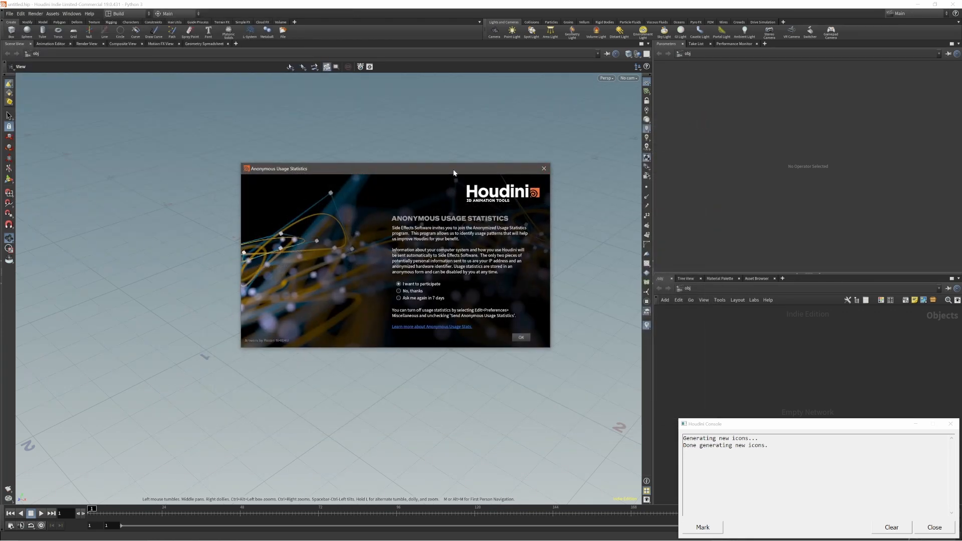
drag(454, 173, 441, 171)
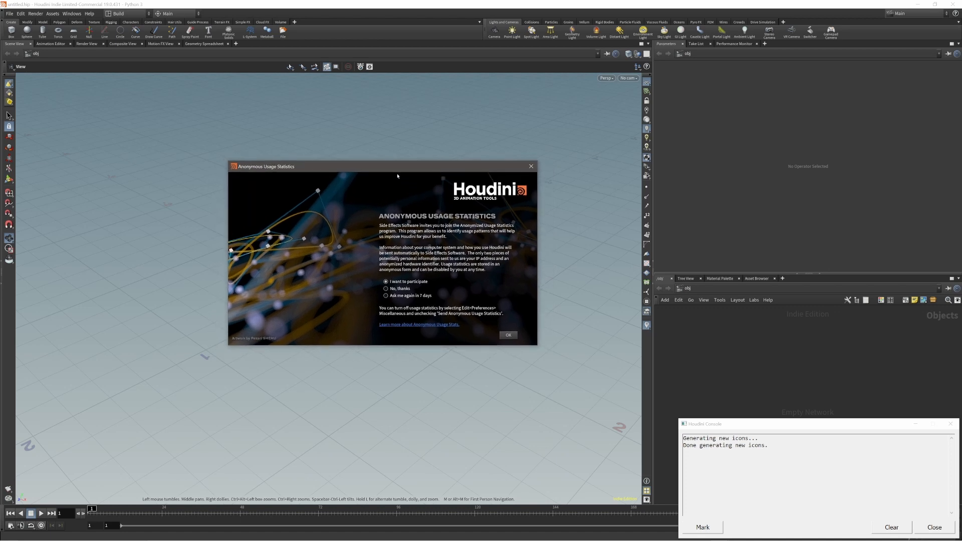
drag(396, 170, 396, 182)
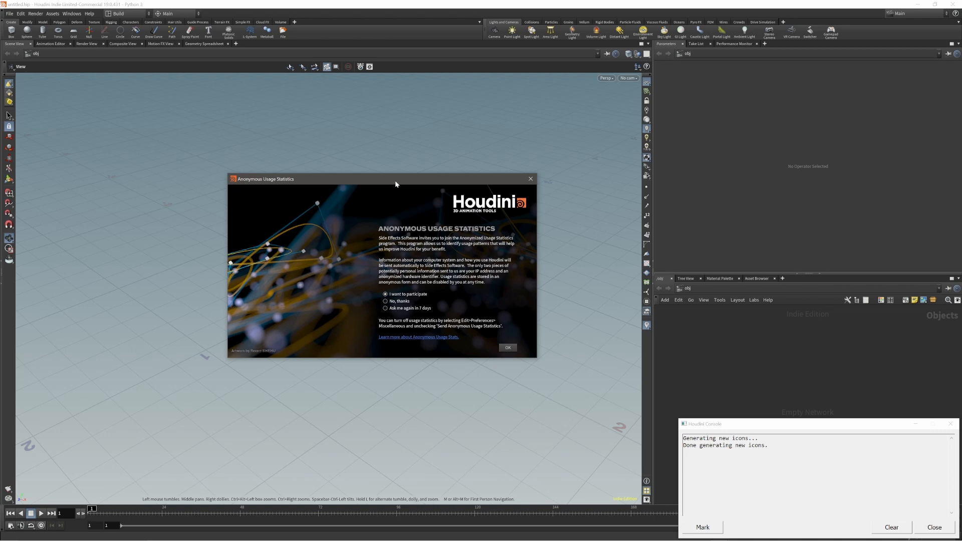
drag(395, 184, 392, 188)
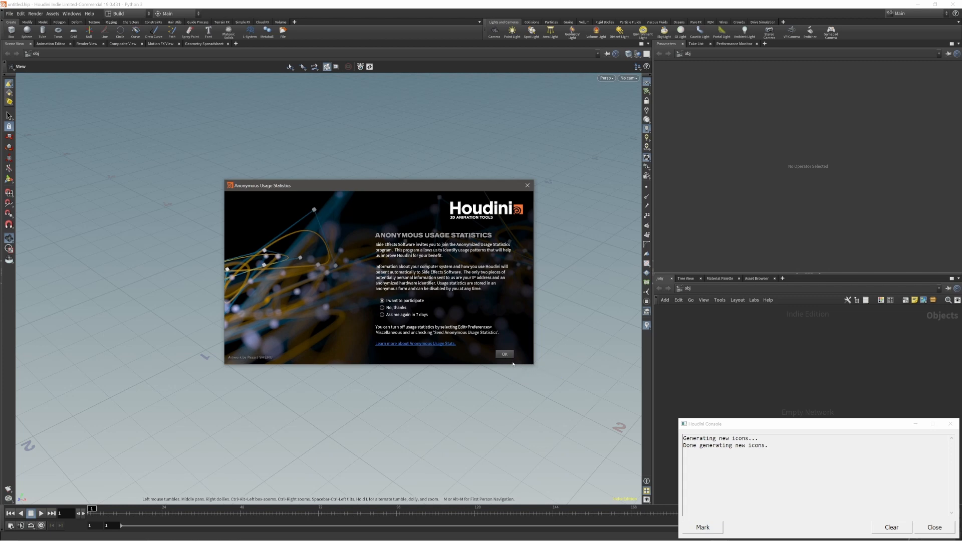
click(504, 355)
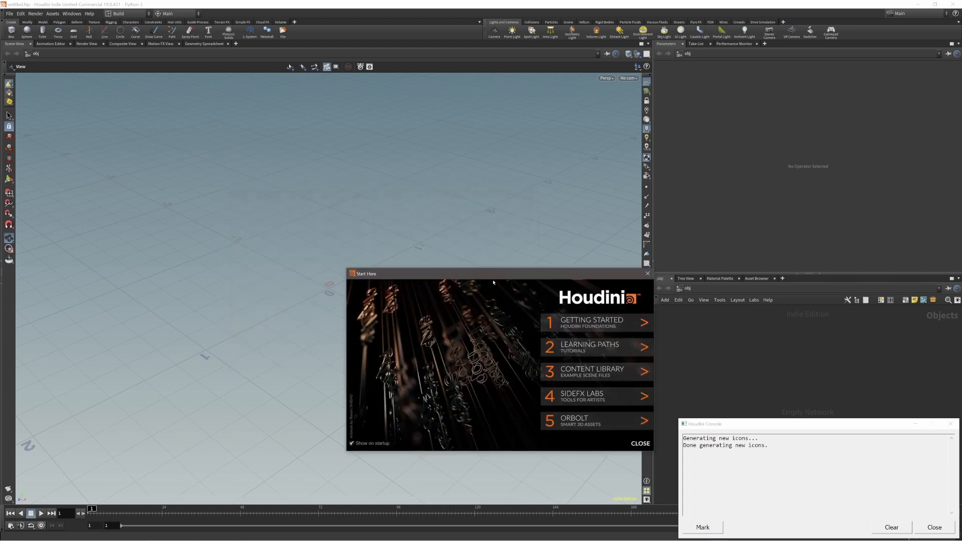
Step: Turn off "Show on startup" for the Start Here window and close it
drag(493, 282, 383, 196)
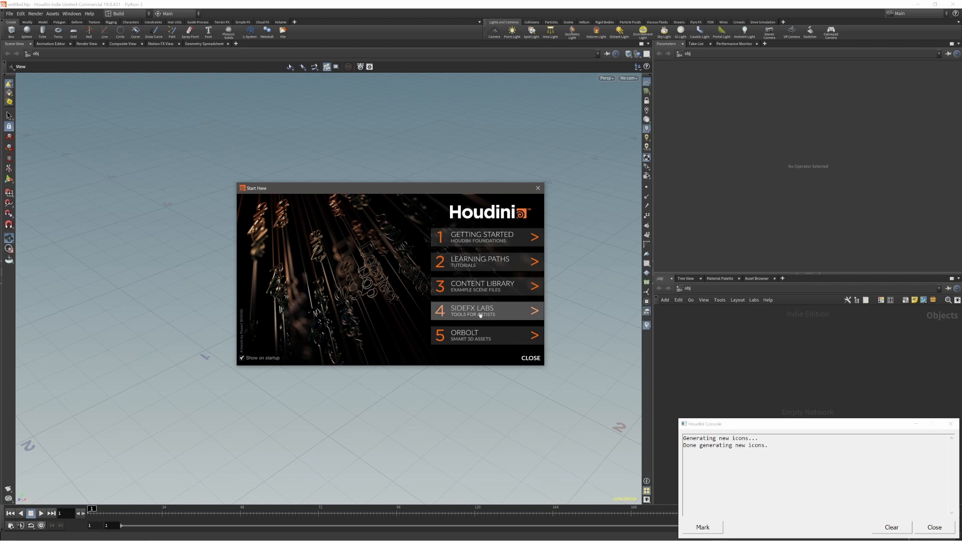
click(243, 358)
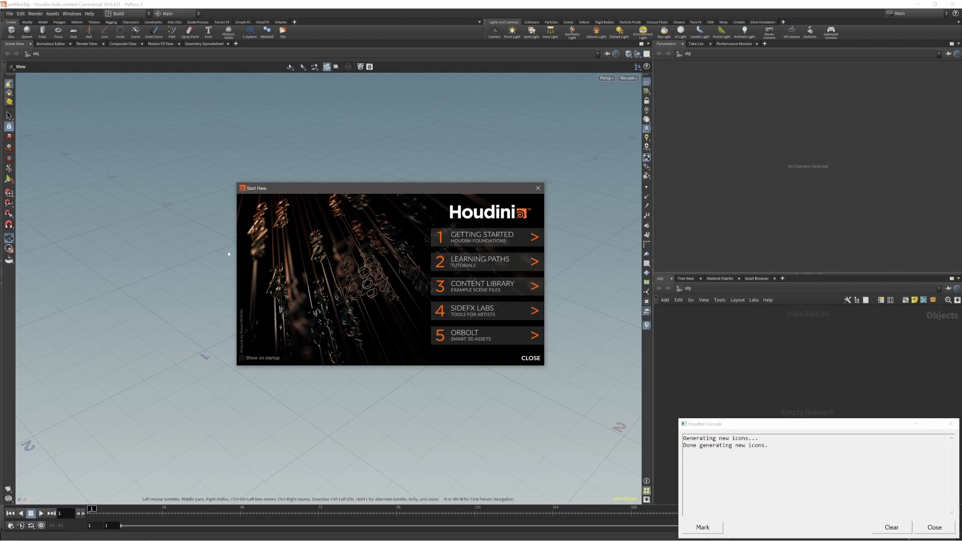
drag(343, 189, 331, 187)
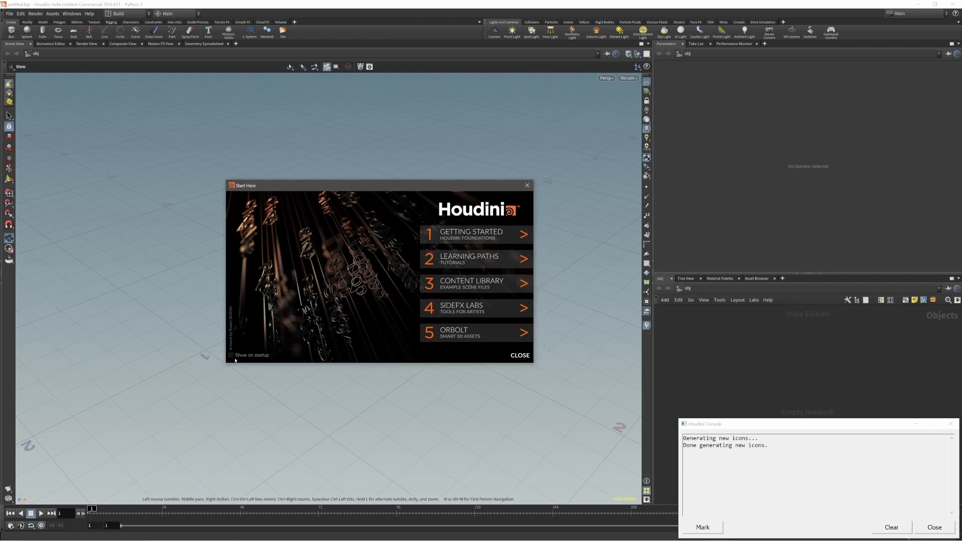
click(519, 356)
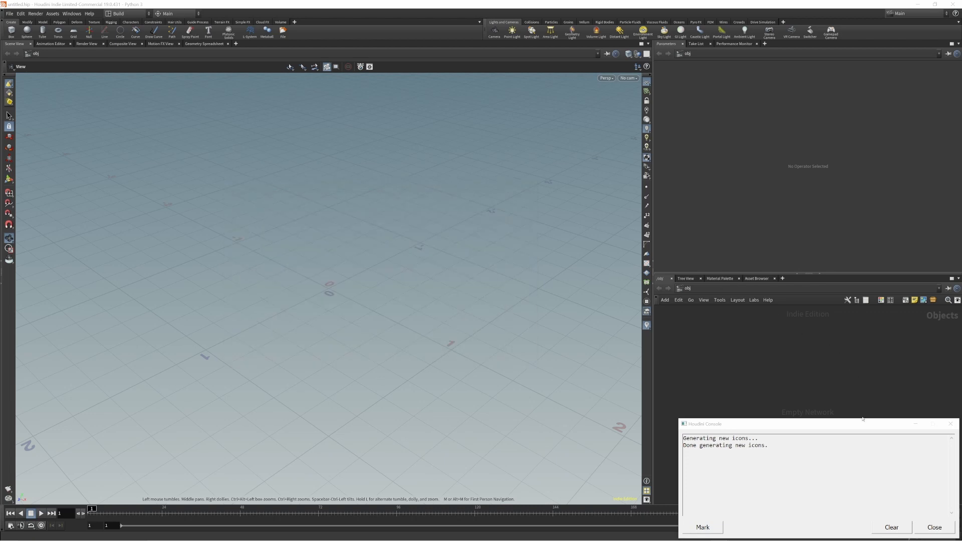
Step: Minimize the Houdini Console and open the General User Interface preferences
click(831, 426)
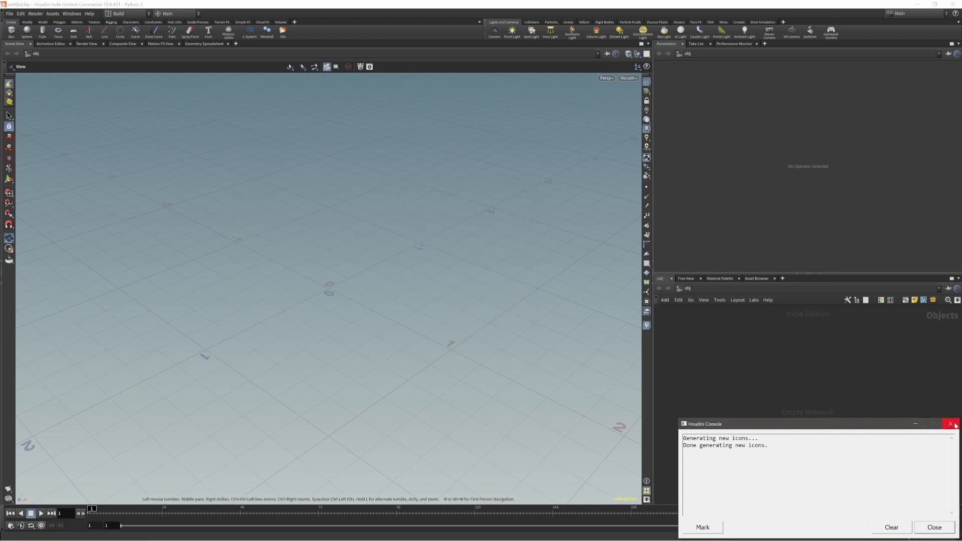
click(915, 427)
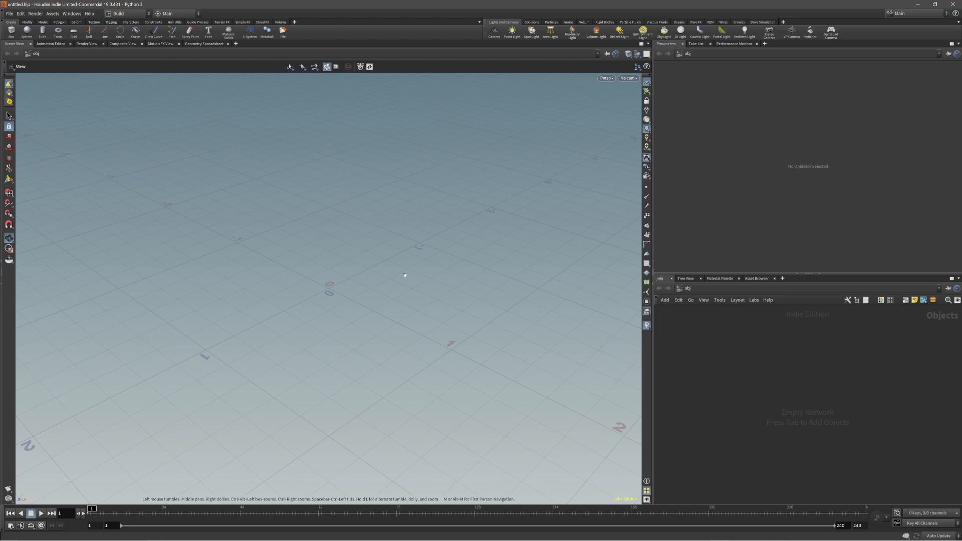
click(21, 13)
mouse_move(65, 75)
click(161, 78)
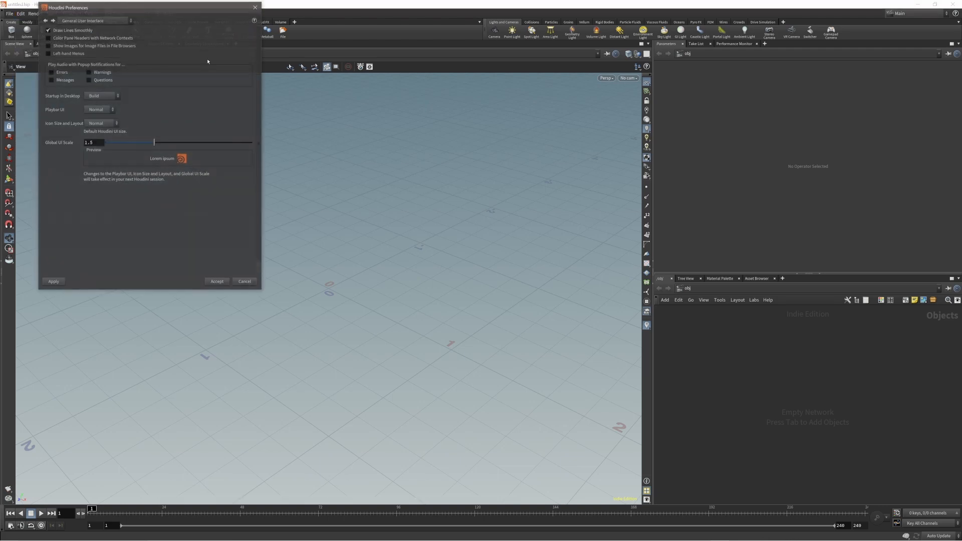
drag(169, 8, 412, 144)
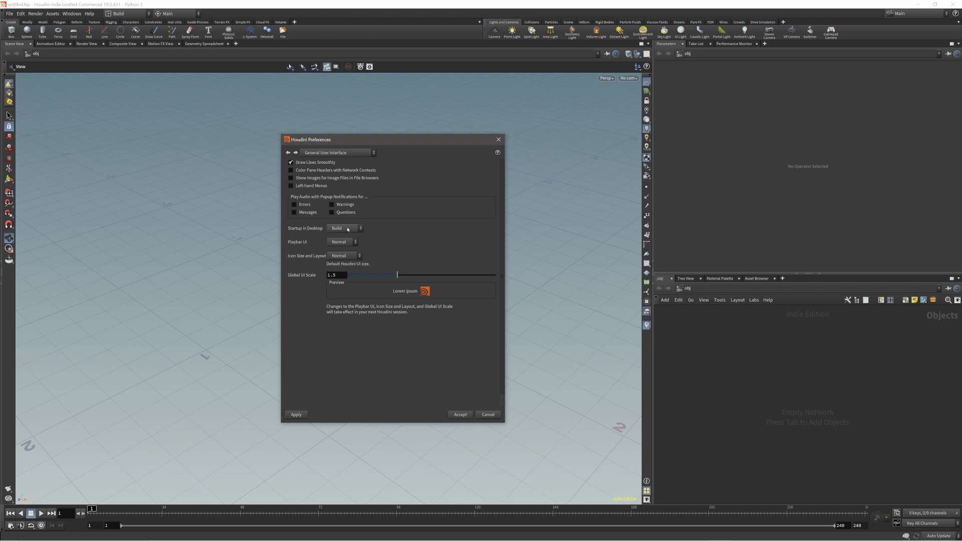
Step: Look over the startup desktop options and set the Playbar UI to Compact
click(348, 229)
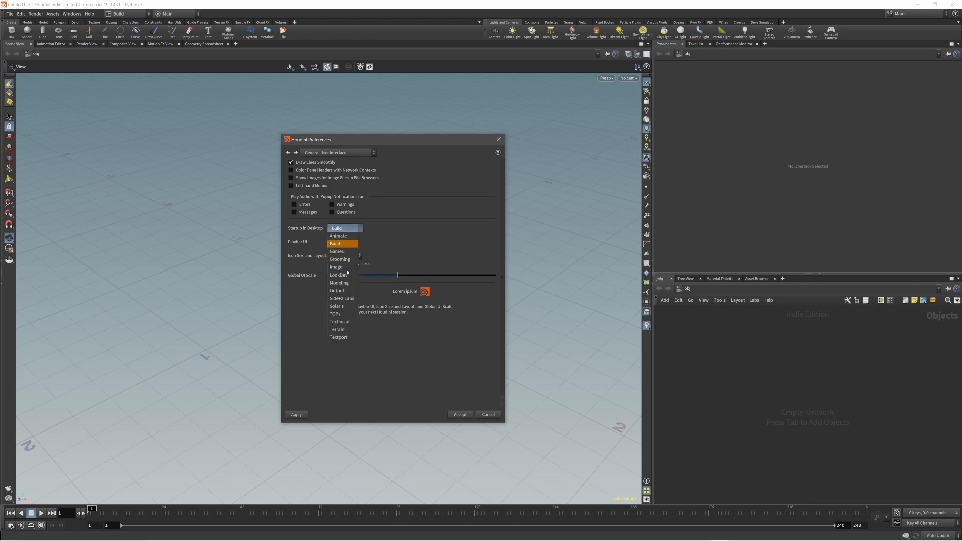
click(336, 229)
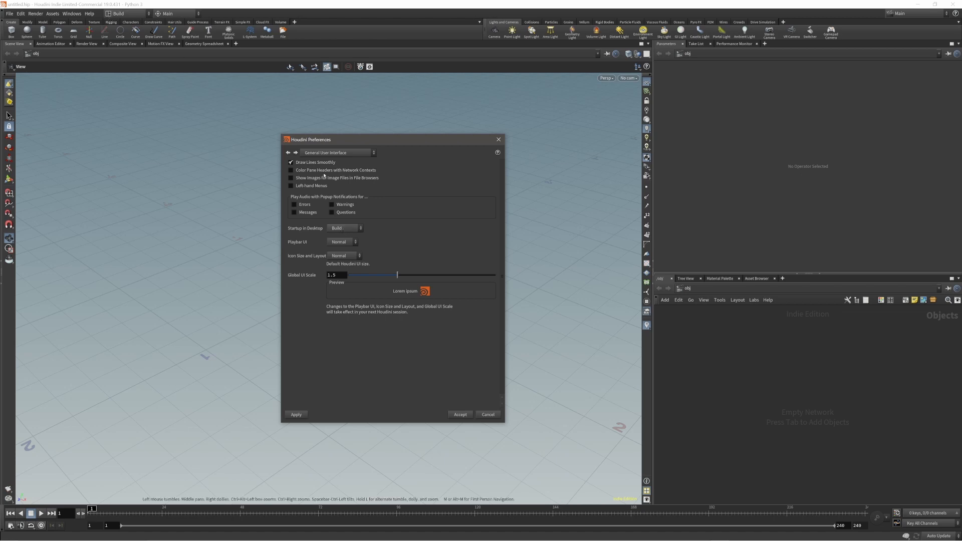
click(347, 244)
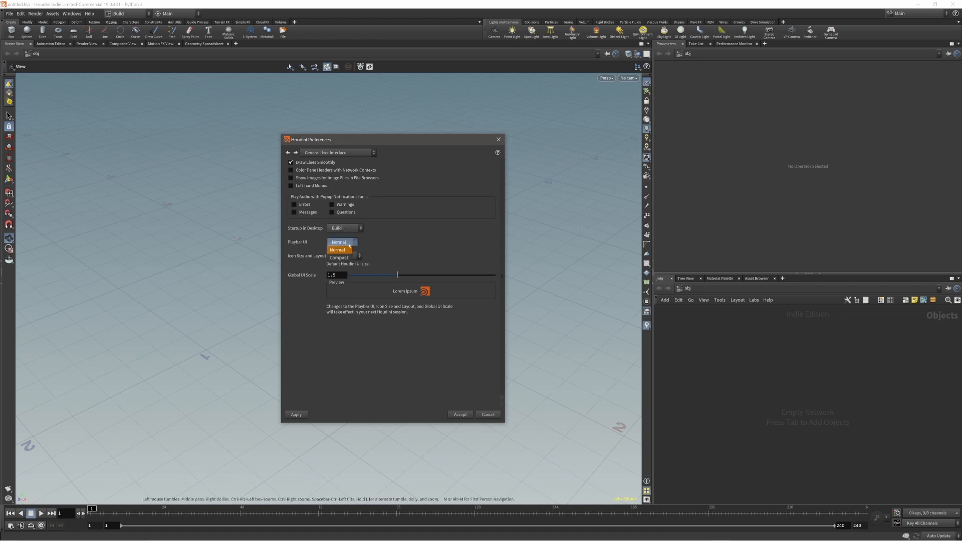
click(291, 248)
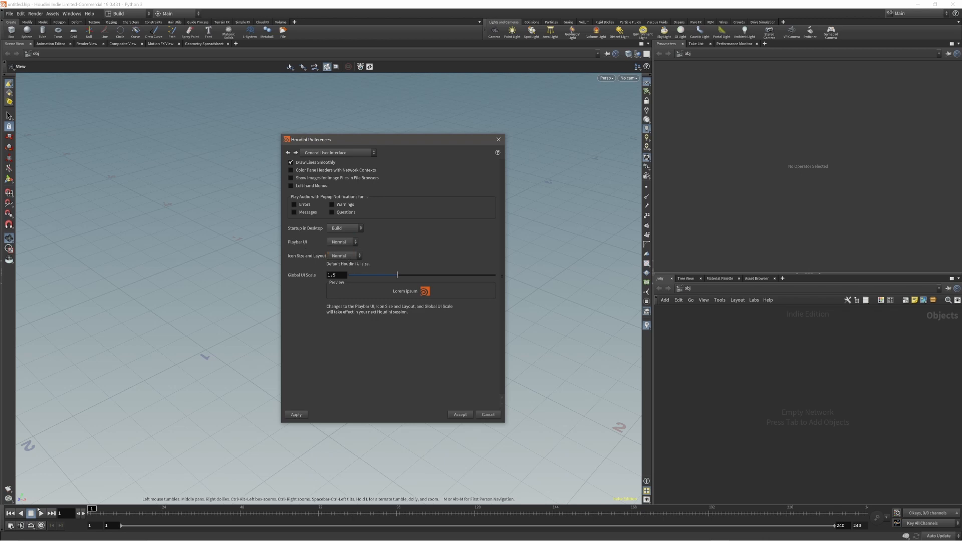
click(344, 242)
click(342, 250)
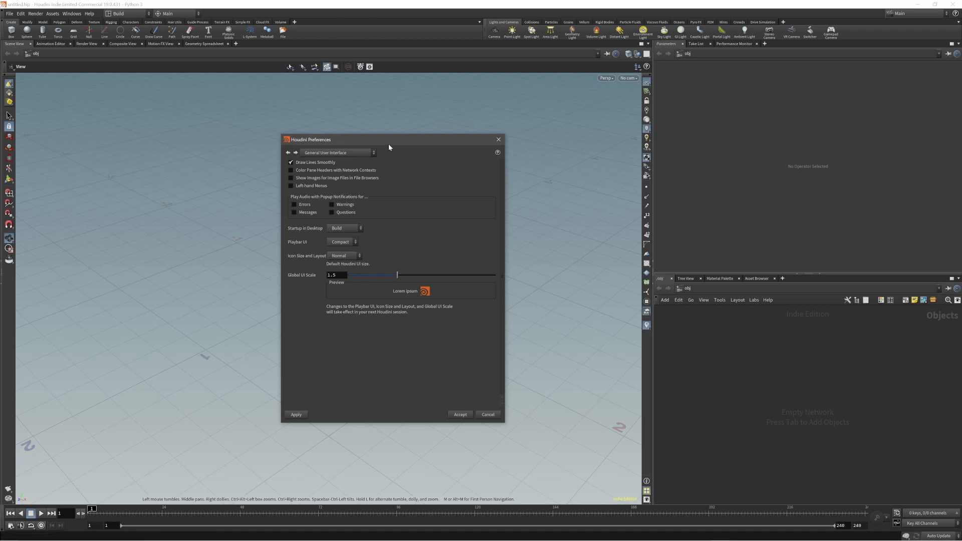
Step: Set the icon size and layout to Large and the Global UI Scale to 1.65, and accept the preferences
drag(389, 147, 412, 147)
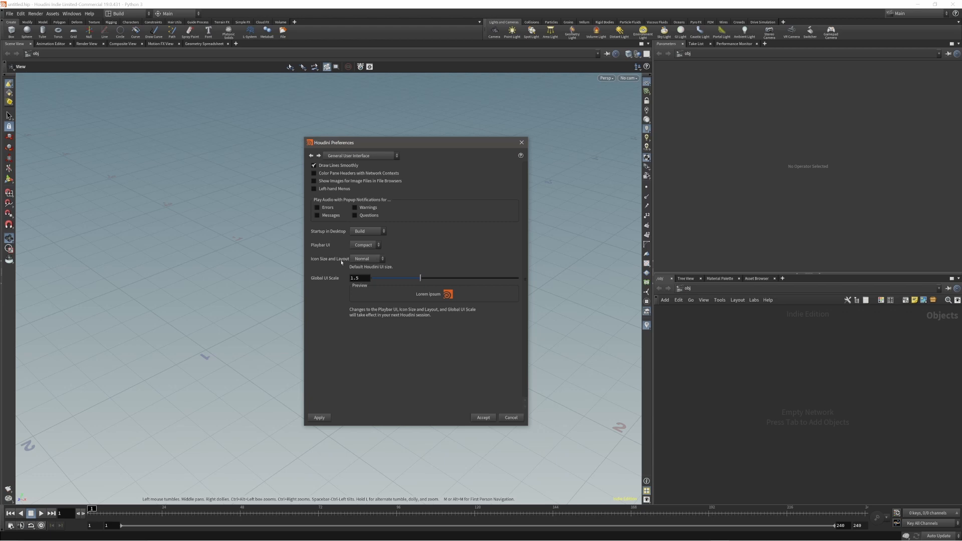
click(379, 260)
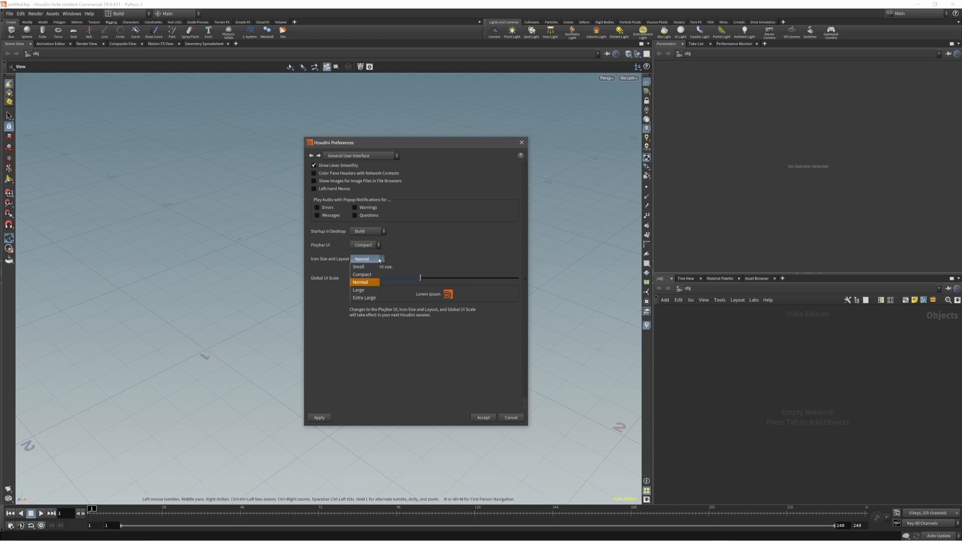
click(362, 287)
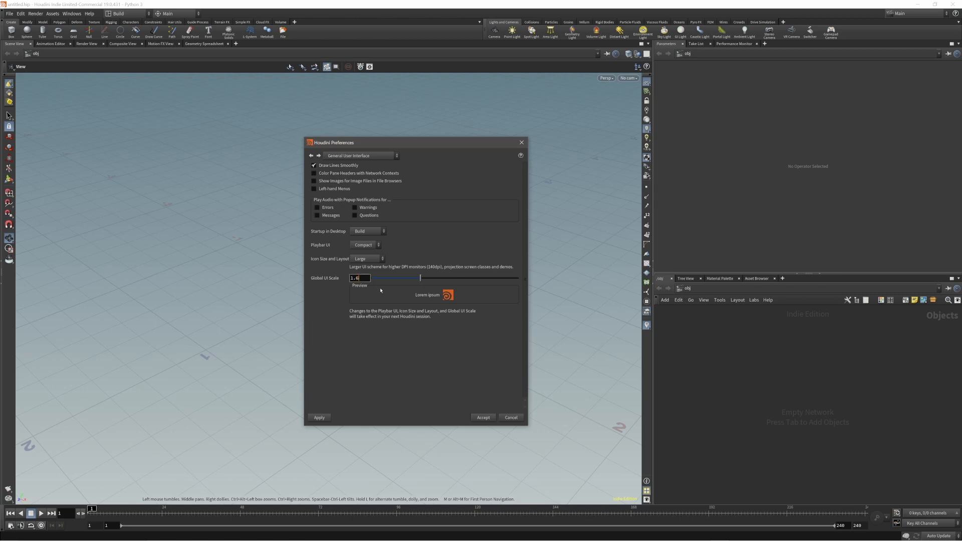
key(Return)
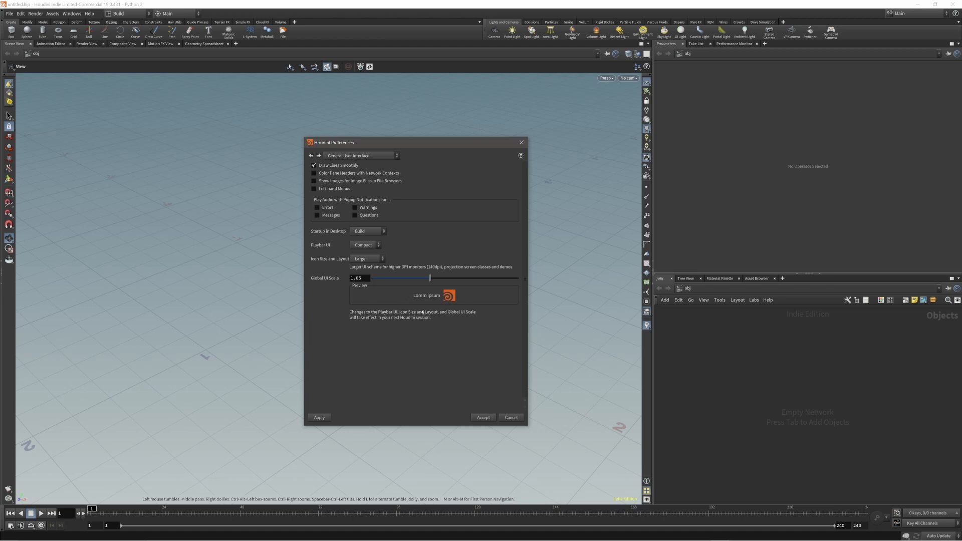
drag(419, 143, 391, 133)
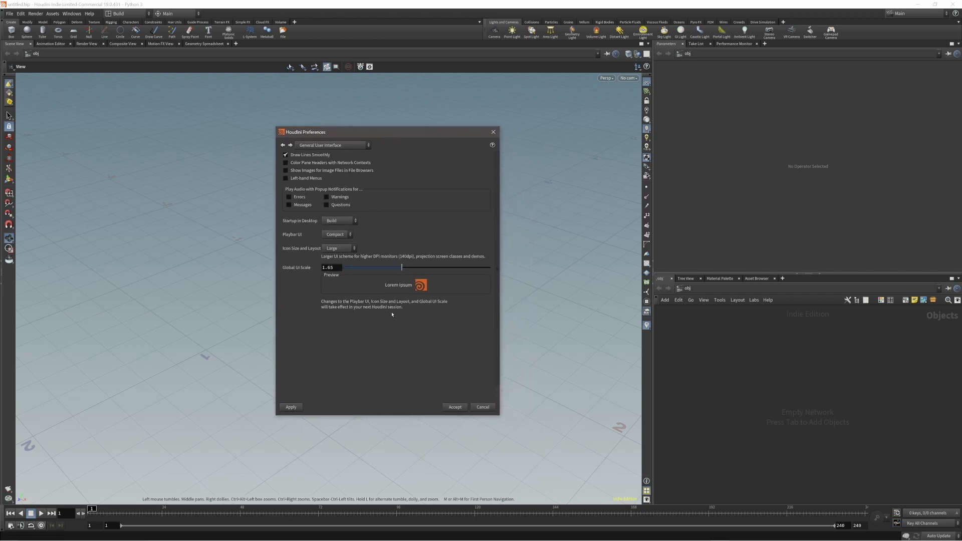
click(291, 408)
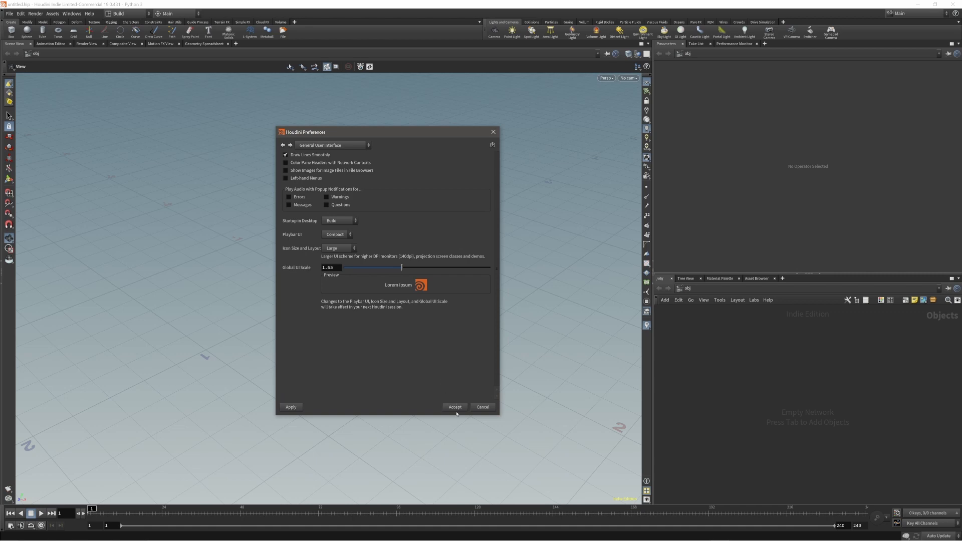
click(455, 407)
Step: Quit Houdini, discarding the changes to untitled.hip, and restart Houdini 19.0.431
click(952, 4)
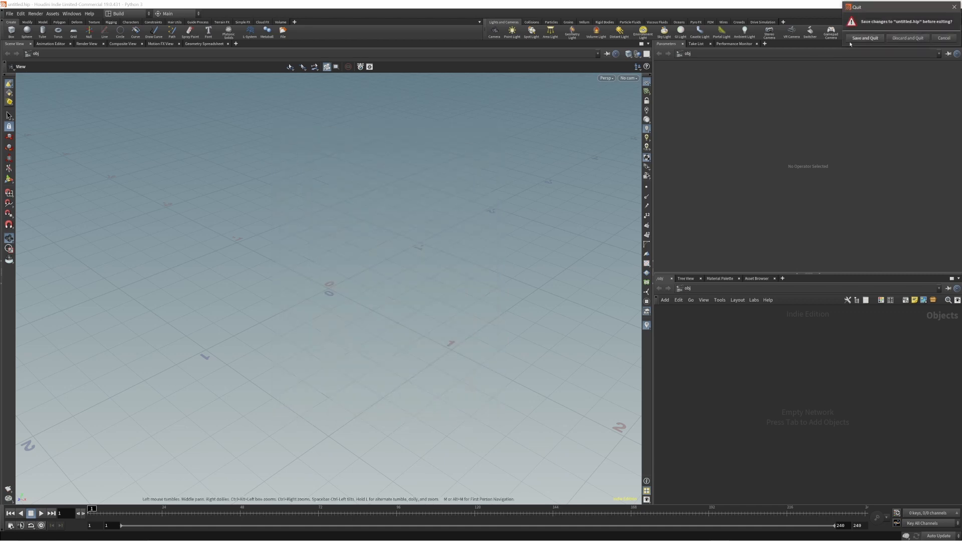
click(908, 38)
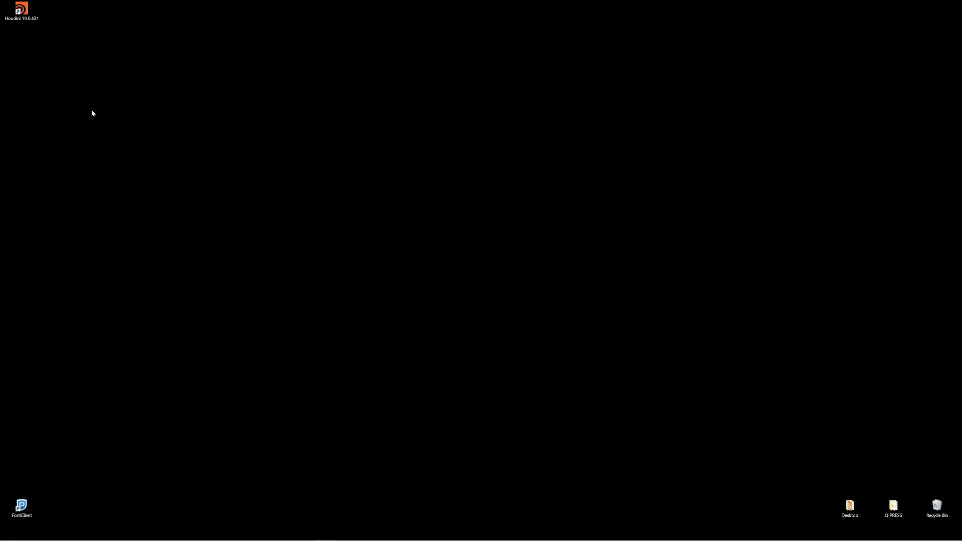
double_click(21, 10)
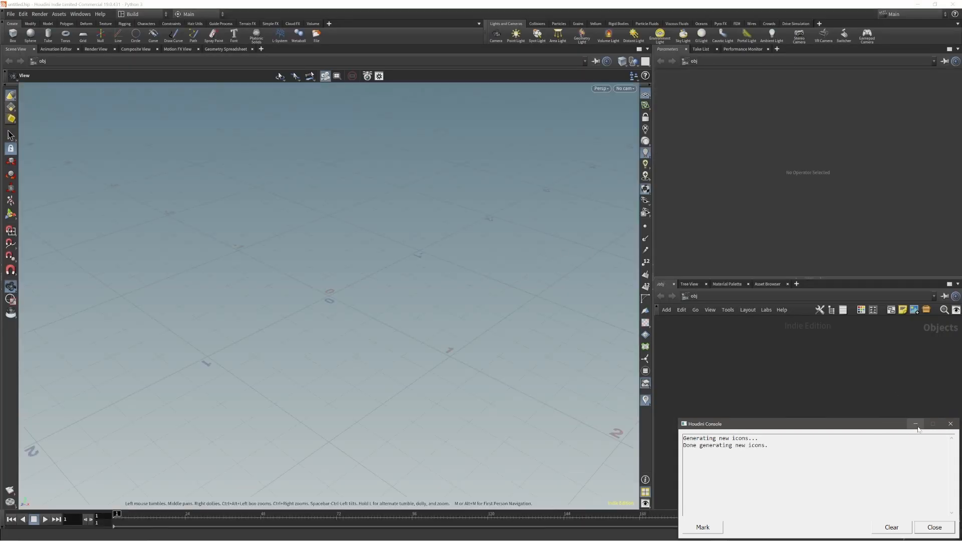
Step: Minimize the Houdini Console, open the General User Interface preferences and place their window over the middle of the viewport
click(916, 425)
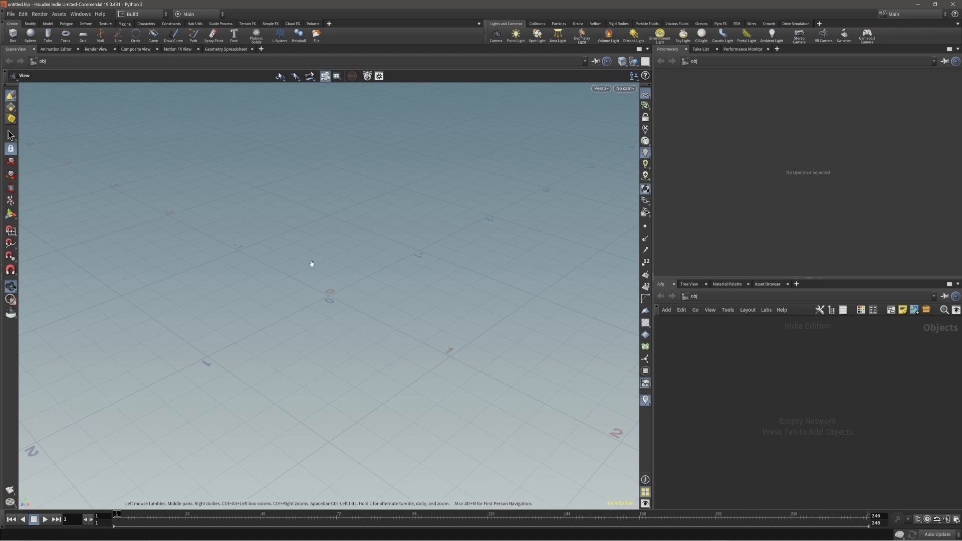
click(23, 13)
mouse_move(75, 88)
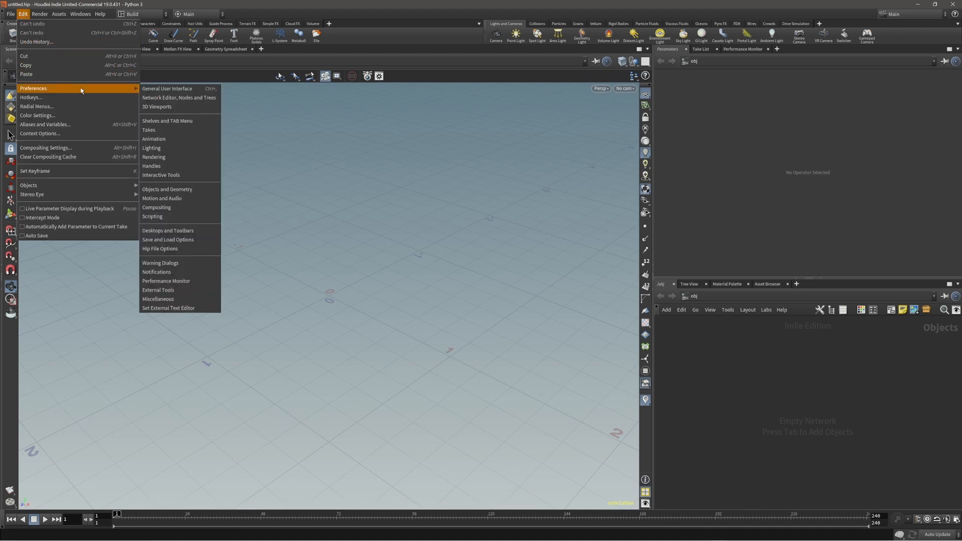
click(181, 91)
drag(190, 7, 432, 119)
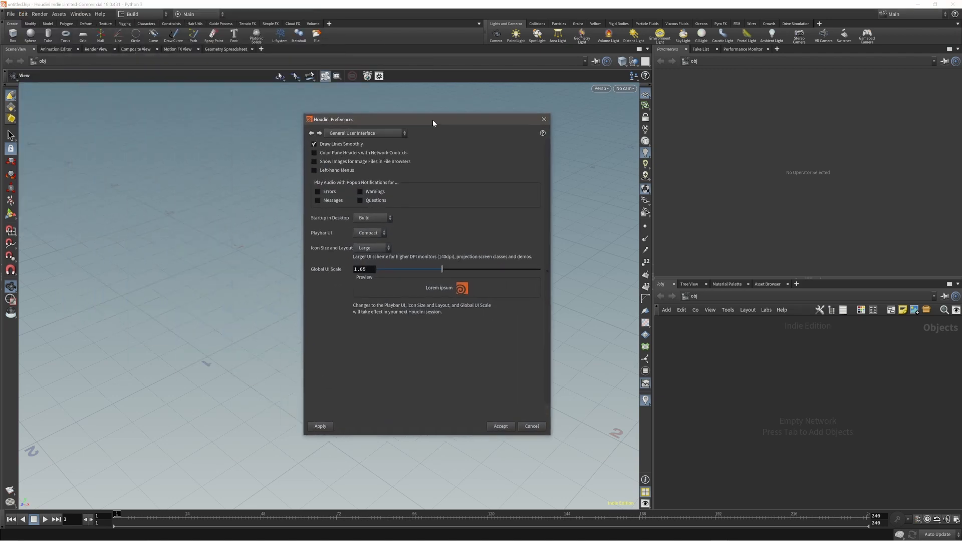
Step: Look over the preferences for Network Editor, Nodes, and Trees, for 3D Viewports, and for Shelf Tools and Tab Menu
click(363, 133)
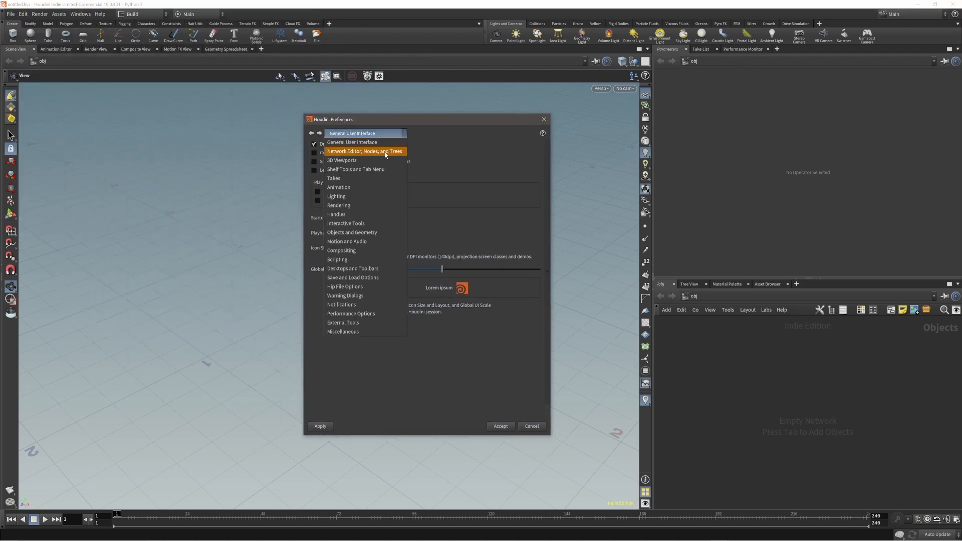
click(386, 152)
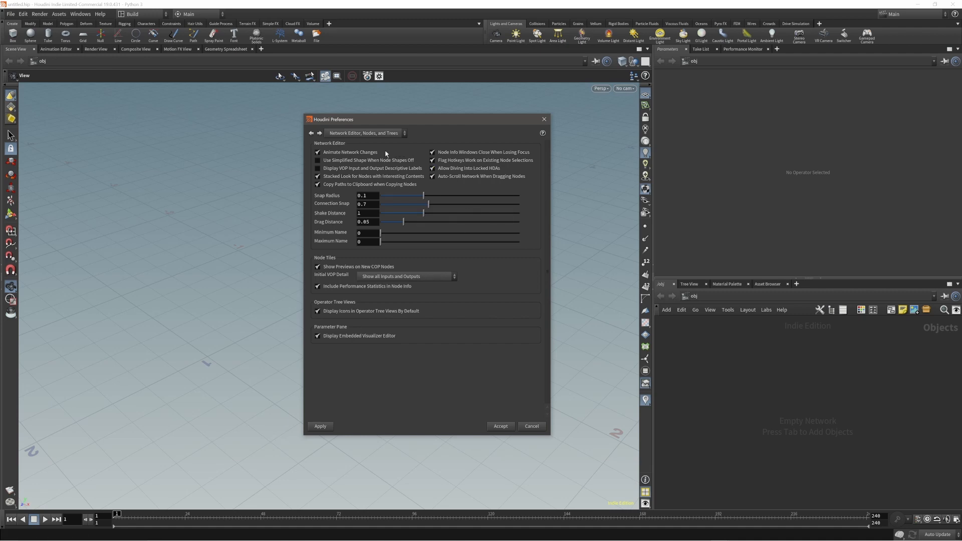
click(375, 136)
click(375, 160)
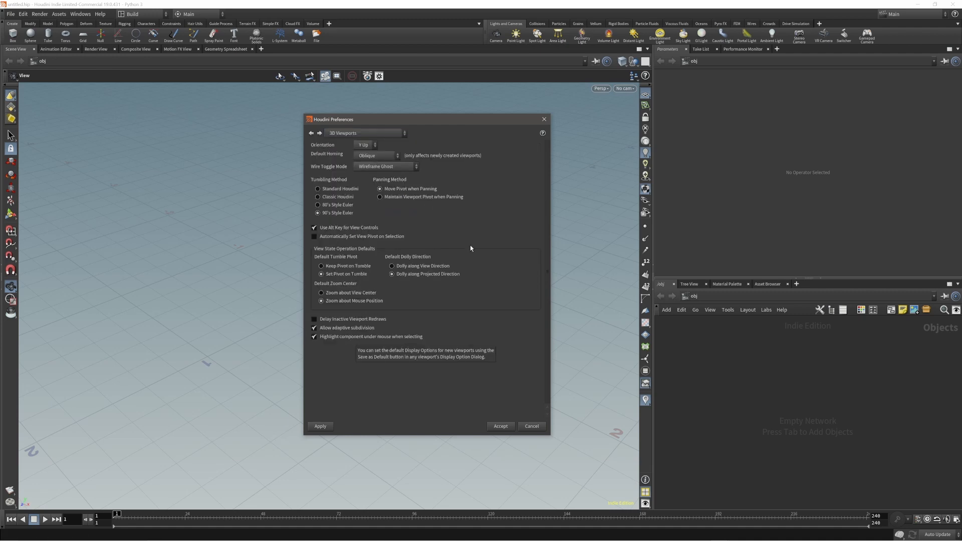
click(385, 133)
click(407, 184)
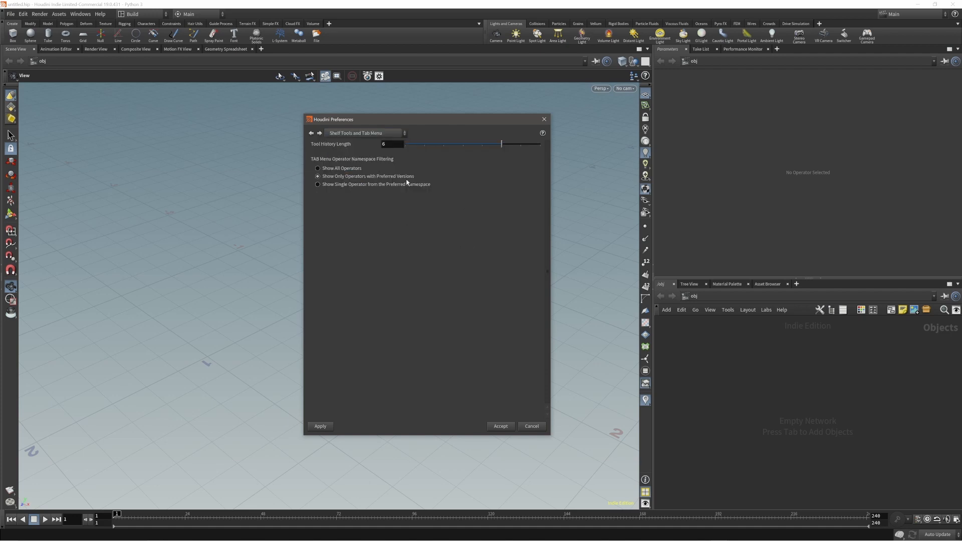
Step: In the Handles preferences, set Translate Handle to Map Drag to Axis, clear the window from the viewport and apply the change
click(365, 133)
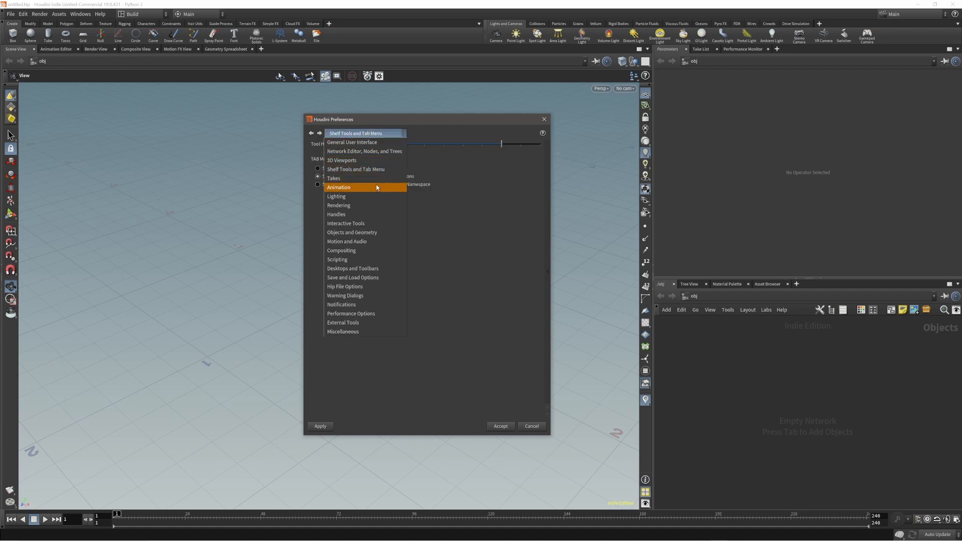
click(371, 214)
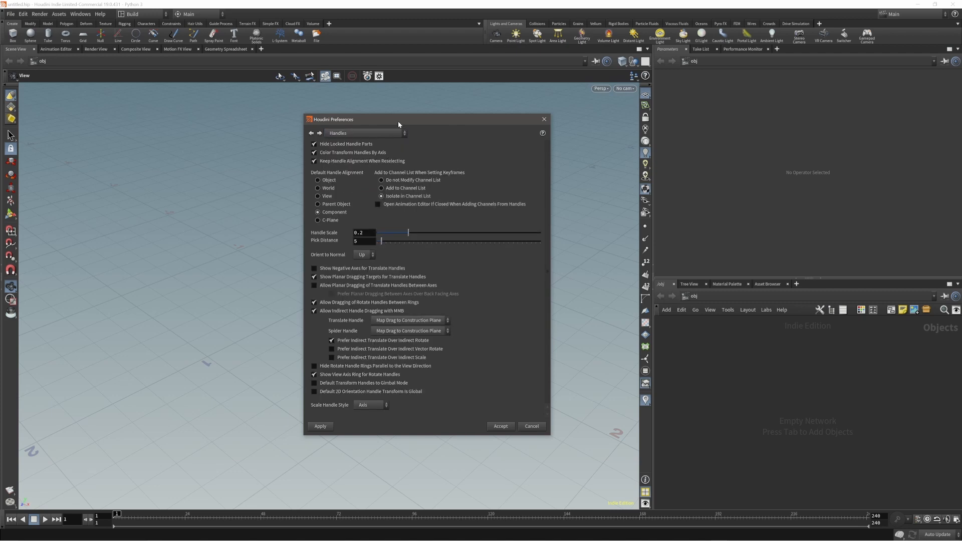
drag(398, 121, 376, 107)
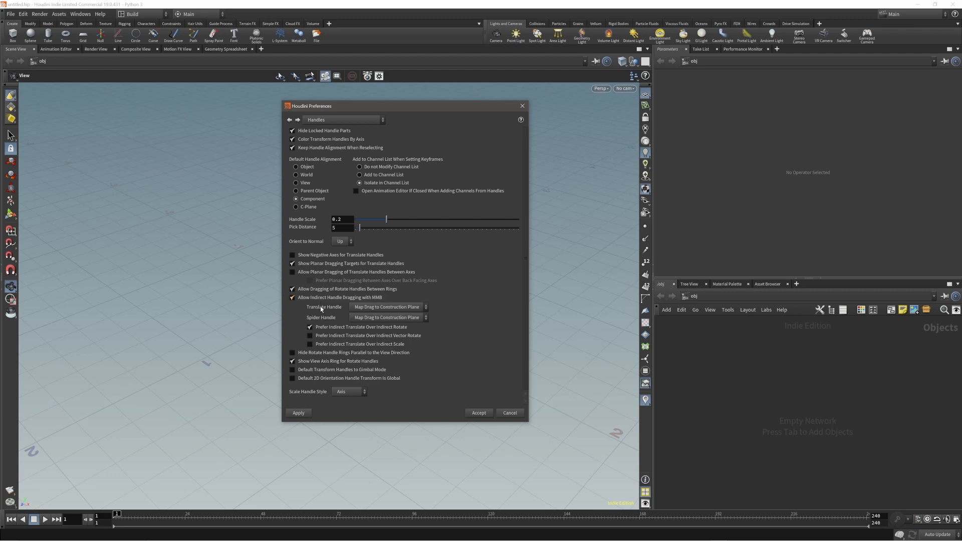
click(383, 307)
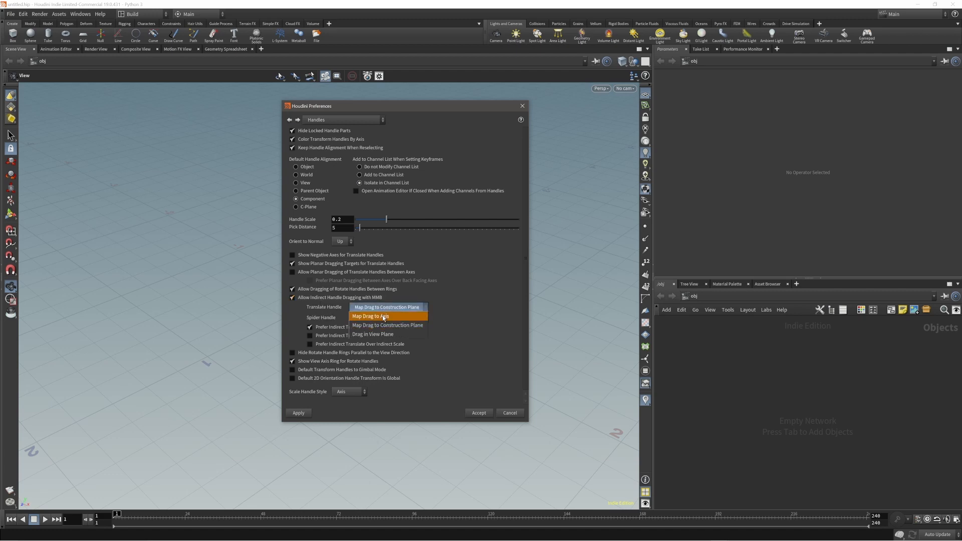
click(383, 317)
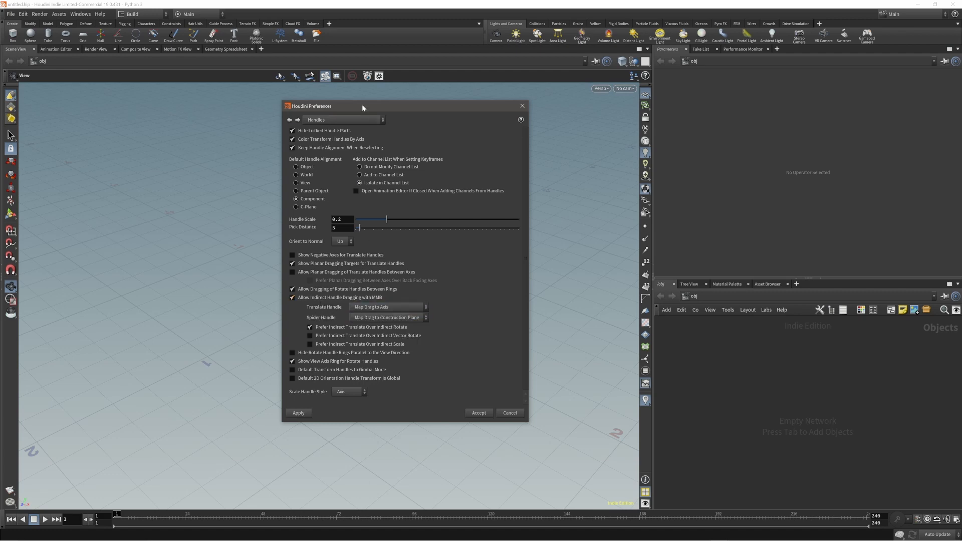
drag(362, 107, 747, 116)
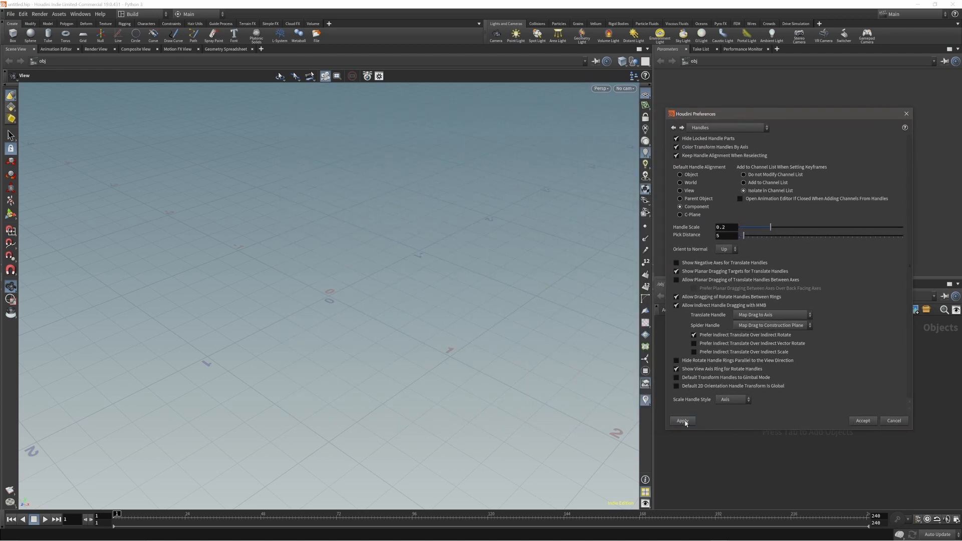
Step: Create a box object at the origin of the scene
click(337, 282)
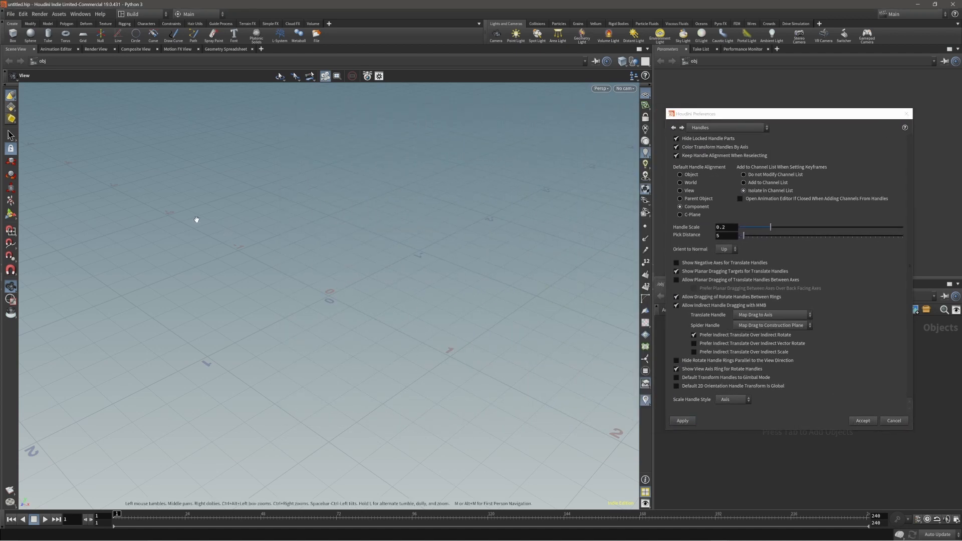
click(16, 37)
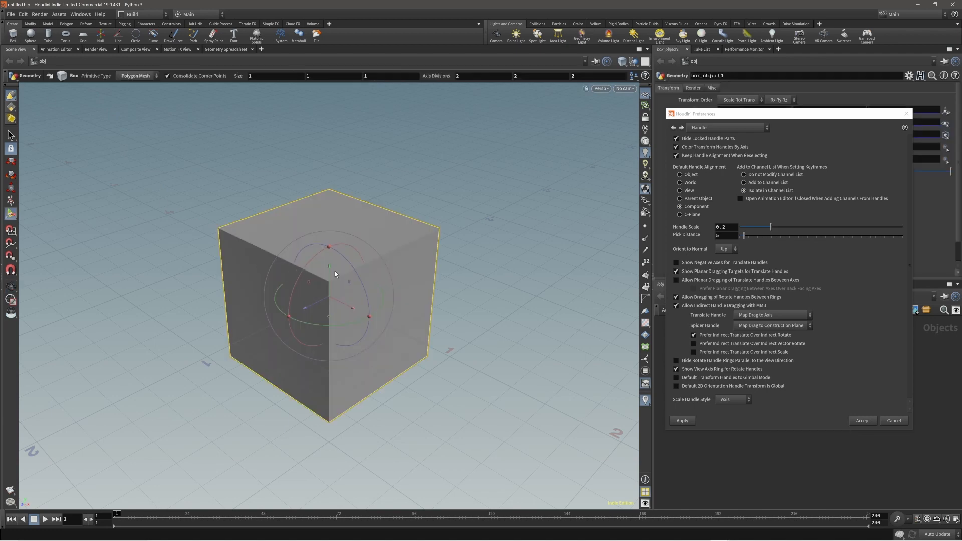
alt+right_drag(339, 240, 307, 255)
mouse_move(307, 256)
alt+mouse_down()
mouse_move(327, 256)
mouse_move(305, 278)
mouse_move(322, 267)
alt+mouse_up()
key(Return)
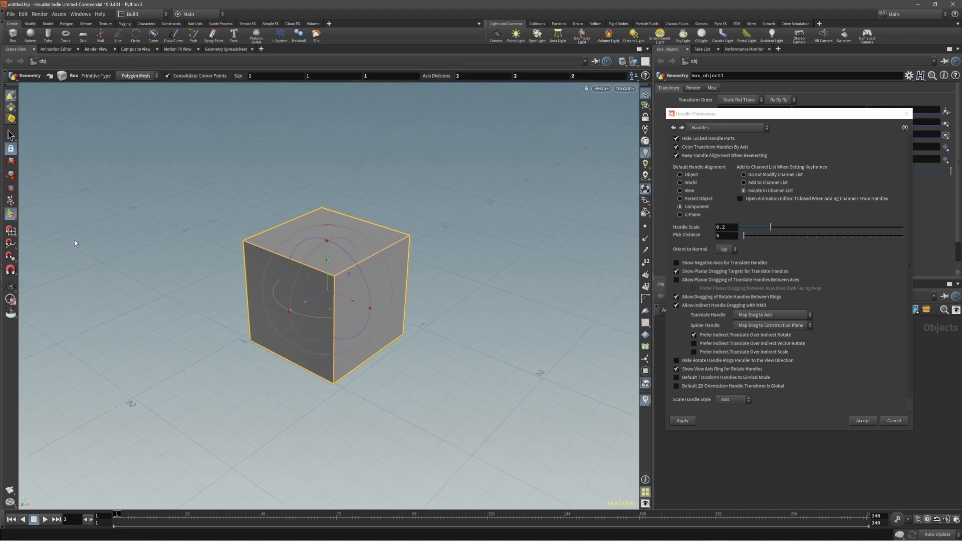
Step: Activate the Move tool and try indirect handle dragging on the box from several view angles with the axis mapping
alt+scroll(294, 264, down, 1)
alt+drag(327, 277, 335, 258)
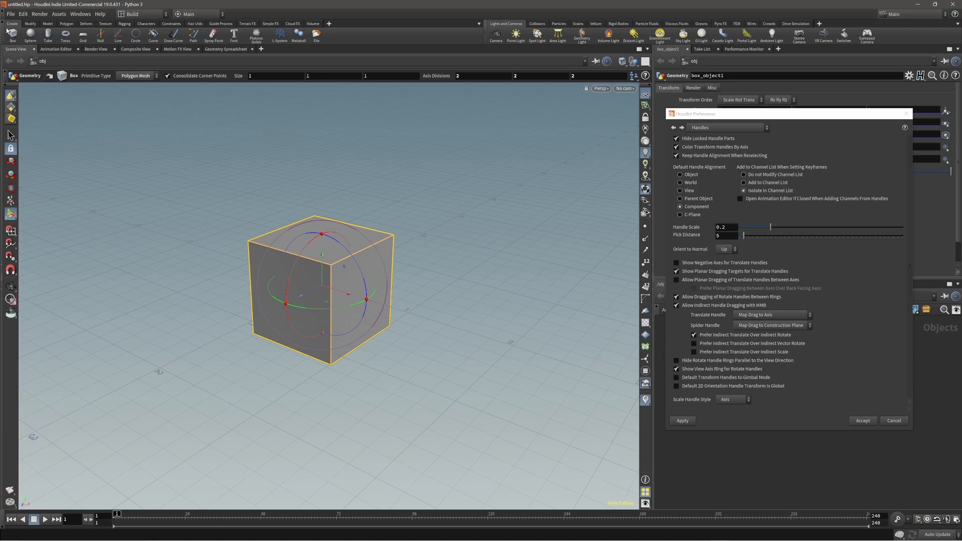
alt+middle_drag(429, 306, 430, 309)
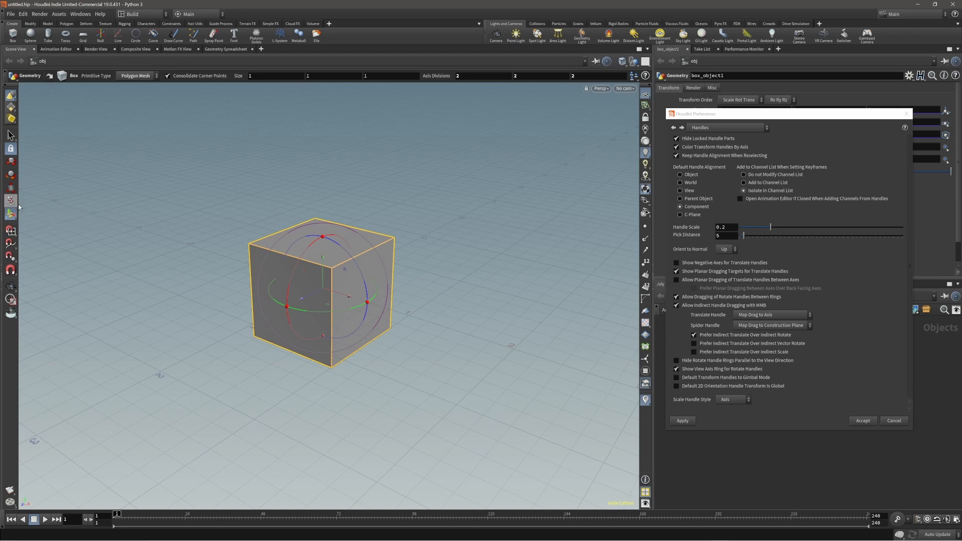
click(12, 164)
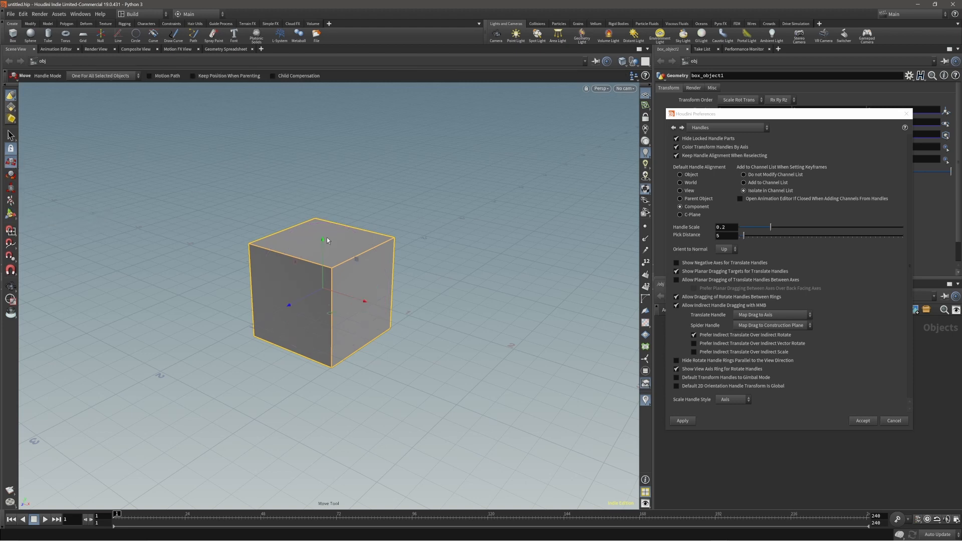
alt+middle_drag(461, 317, 372, 426)
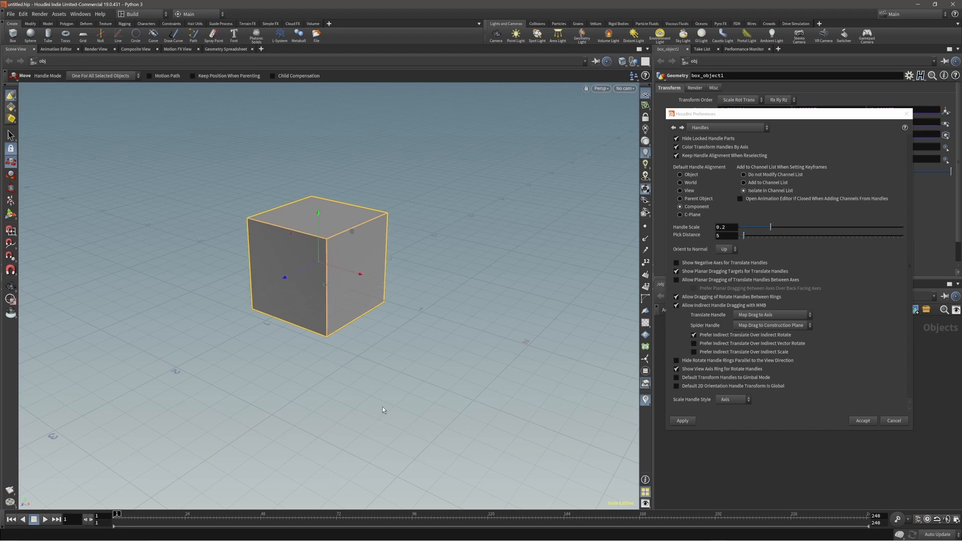
alt+drag(373, 311, 349, 303)
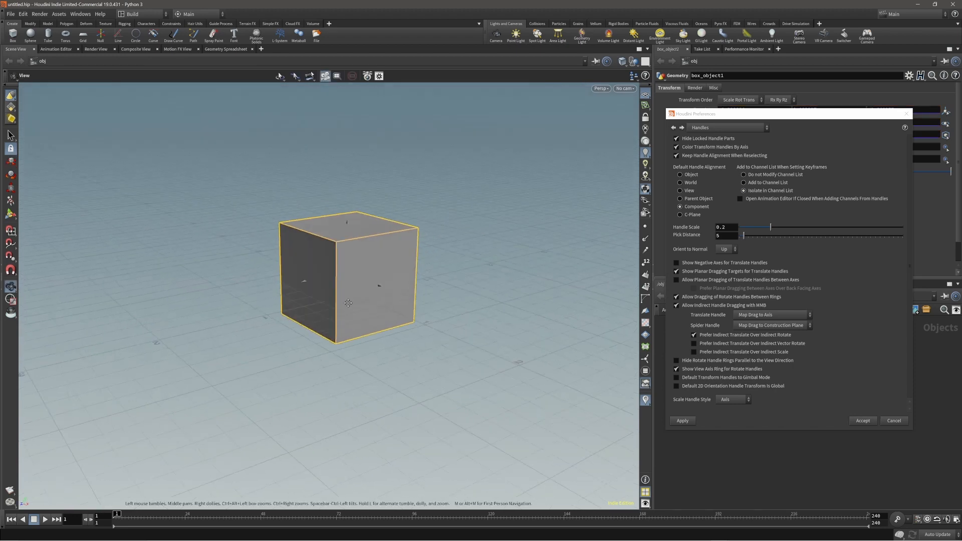
alt+middle_drag(348, 303, 345, 335)
alt+right_drag(345, 335, 371, 332)
mouse_move(371, 332)
alt+mouse_down()
mouse_move(389, 337)
mouse_move(380, 340)
alt+mouse_up()
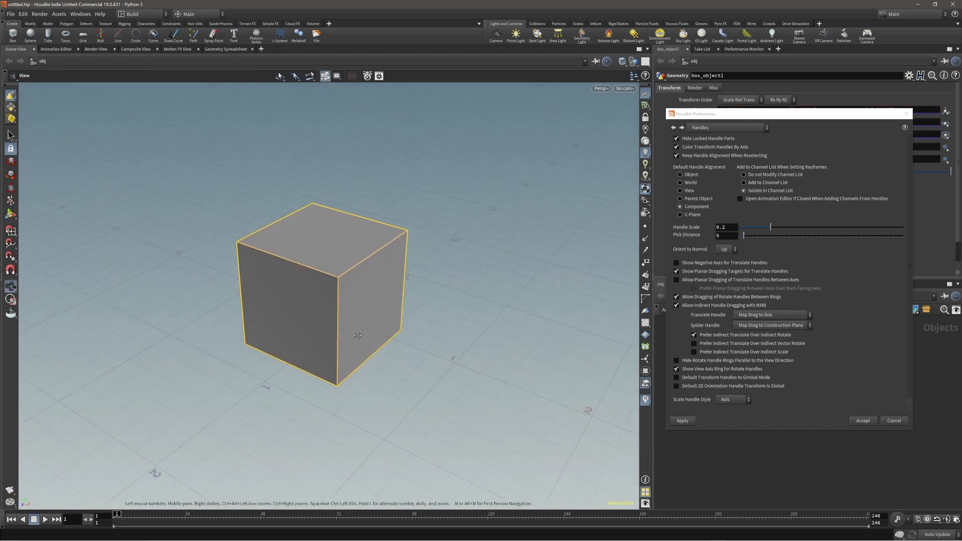
alt+middle_drag(361, 347, 364, 320)
alt+drag(426, 372, 378, 306)
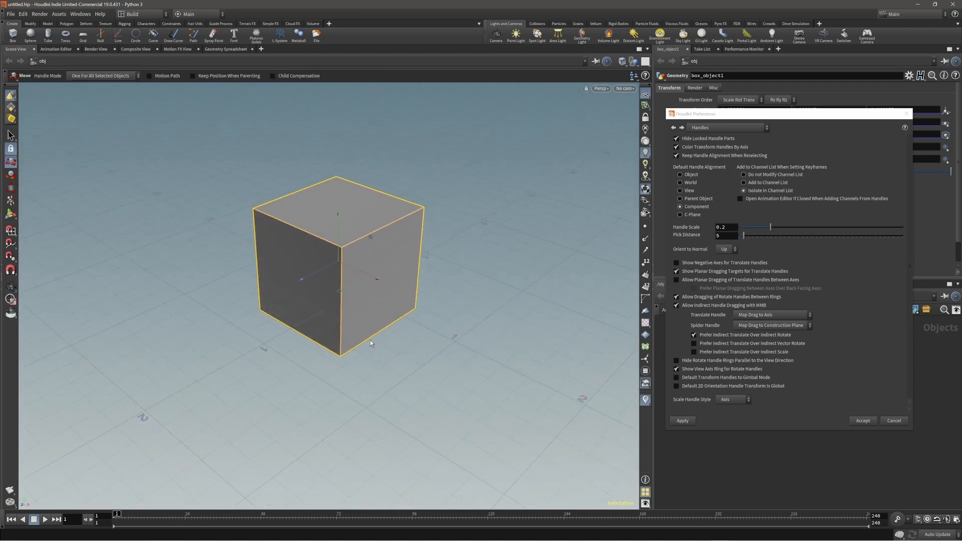
alt+middle_drag(378, 306, 365, 304)
mouse_move(428, 368)
middle_down()
mouse_move(387, 334)
mouse_move(436, 375)
middle_up()
alt+drag(436, 377, 409, 329)
key(t)
Step: Set Translate Handle to Map Drag to Construction Plane, apply it and try indirect dragging on the box
click(766, 315)
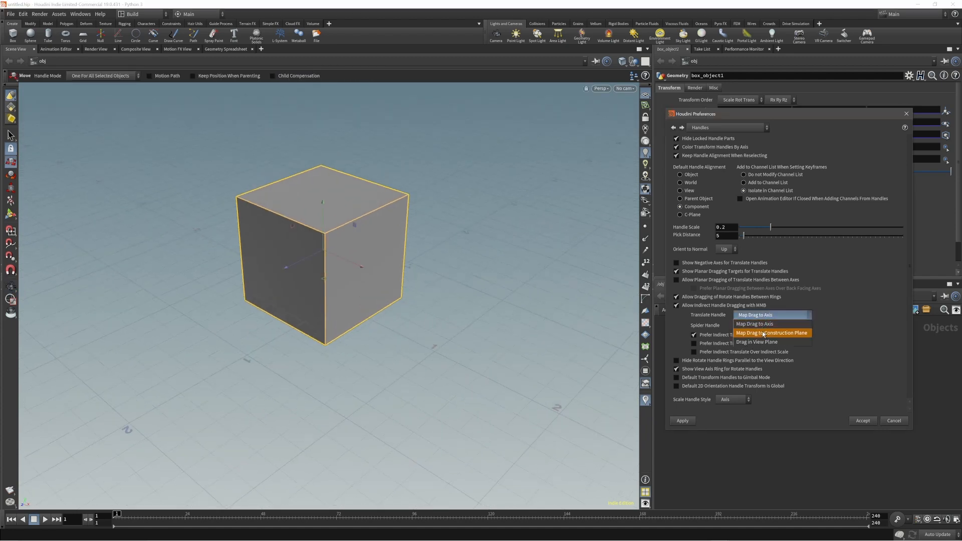
click(757, 334)
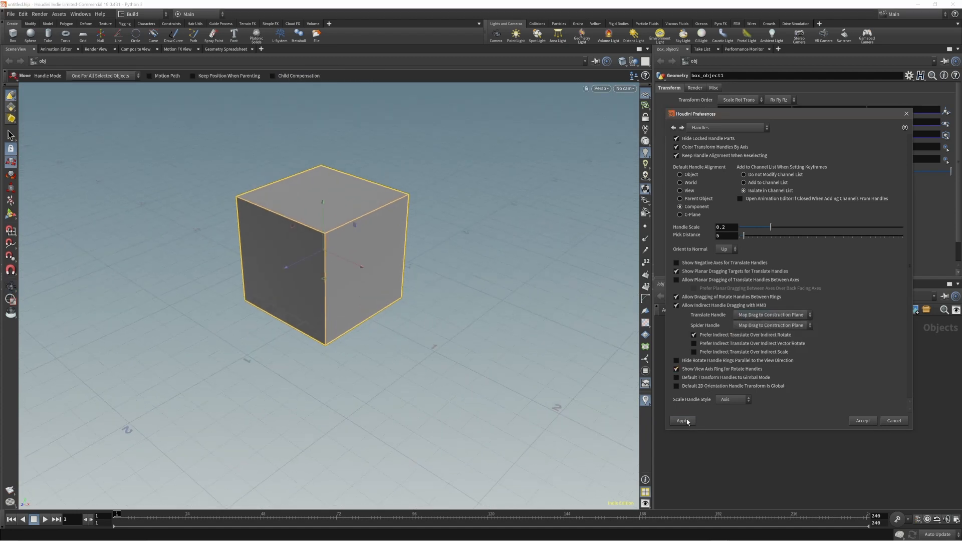
alt+middle_drag(272, 236, 275, 247)
alt+right_drag(275, 247, 345, 276)
mouse_move(466, 356)
middle_down()
mouse_move(422, 310)
mouse_move(435, 369)
mouse_move(477, 350)
middle_up()
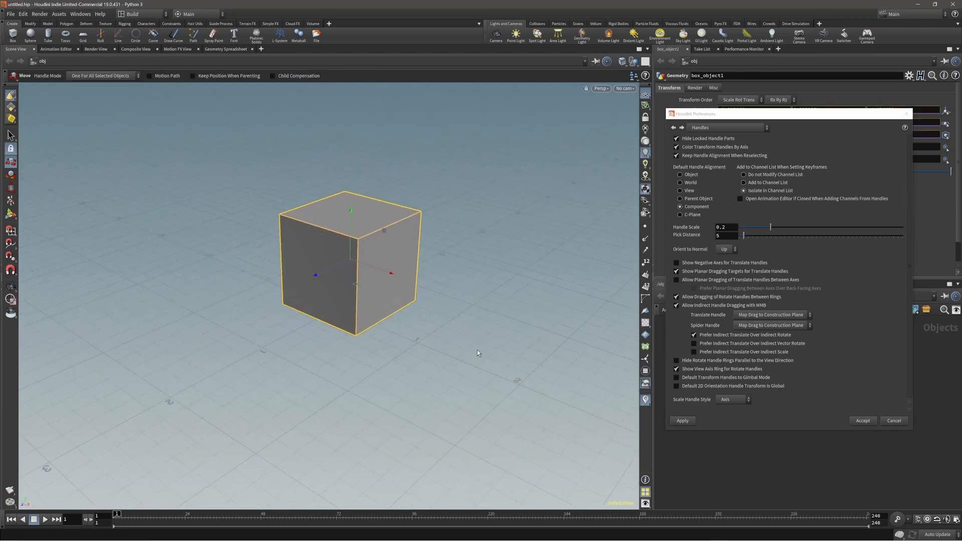
Step: Move the box slightly by its green, blue and red axis handles in turn with the Move tool
key(alt)
alt+drag(432, 344, 427, 299)
key(Escape)
drag(458, 354, 438, 344)
key(t)
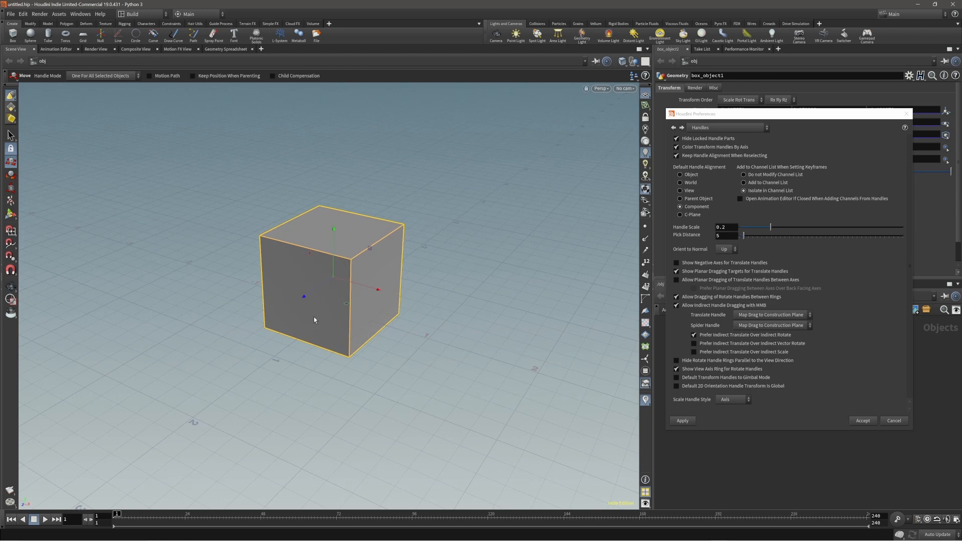
alt+middle_drag(314, 320, 307, 316)
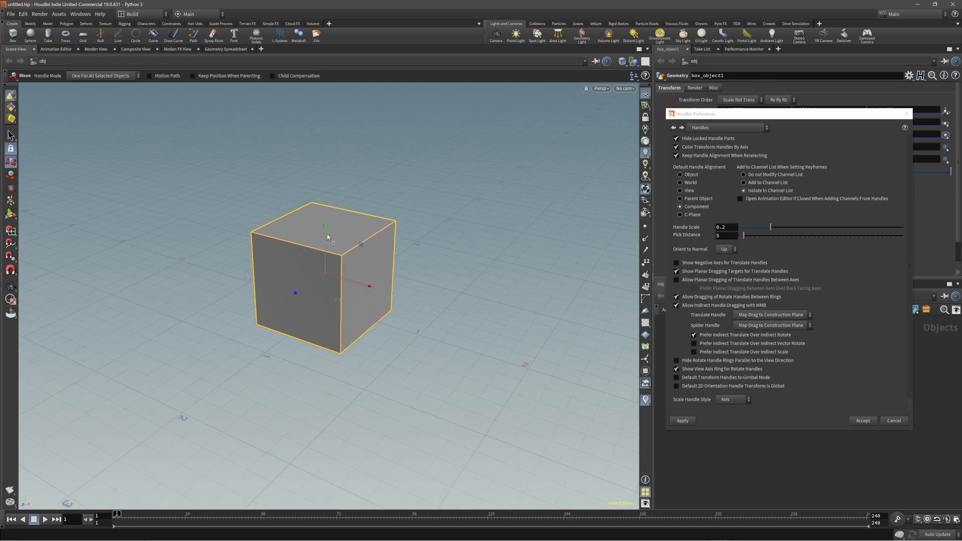
mouse_move(326, 230)
mouse_down()
mouse_move(325, 177)
mouse_move(323, 272)
mouse_move(322, 231)
mouse_up()
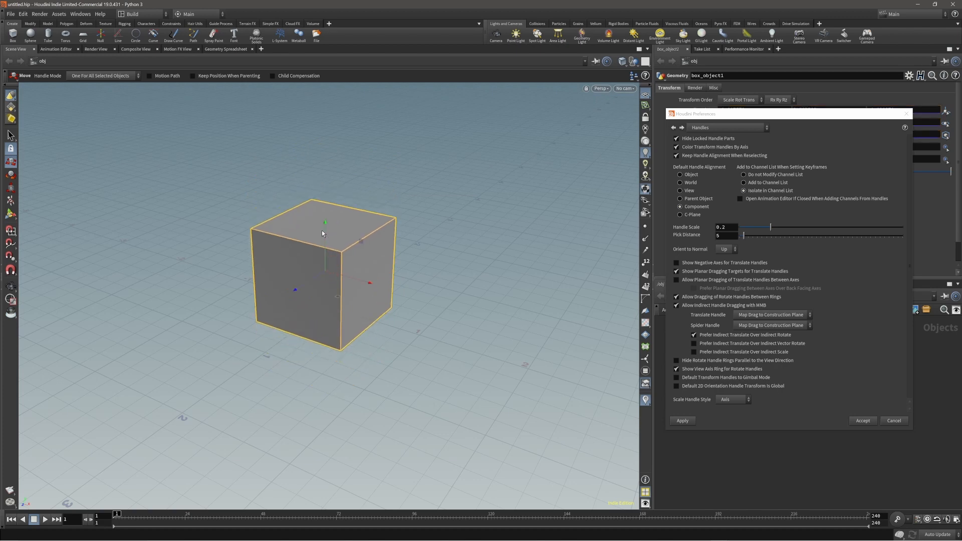
drag(295, 290, 314, 279)
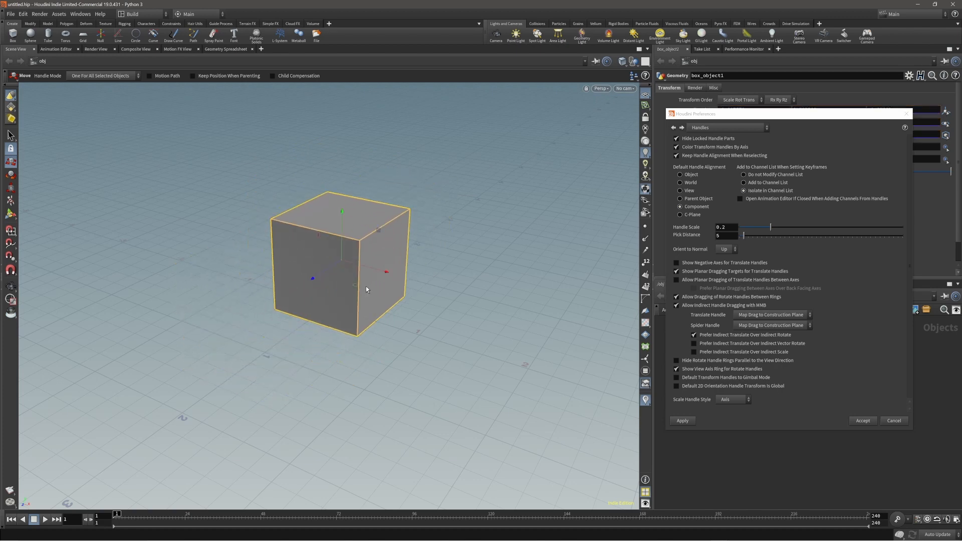
mouse_move(386, 272)
mouse_down()
mouse_move(339, 267)
mouse_move(379, 271)
mouse_up()
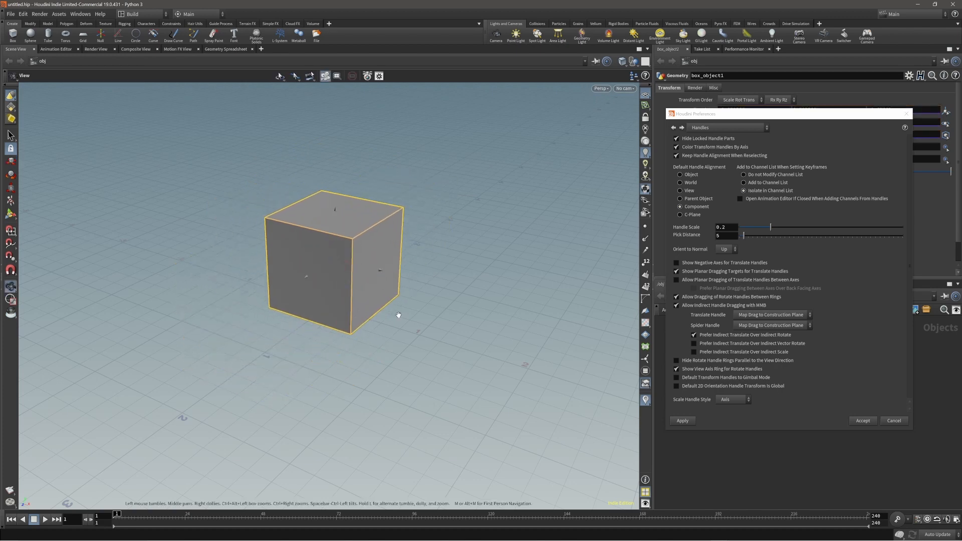
alt+drag(397, 314, 457, 338)
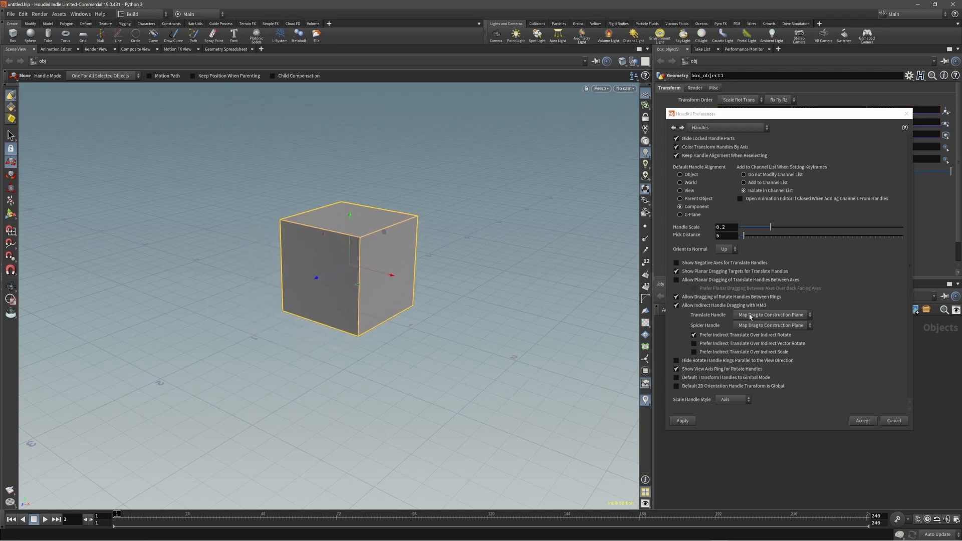
Step: Set Translate Handle back to Map Drag to Axis and test moving the box indirectly and by its handle
click(765, 315)
click(759, 324)
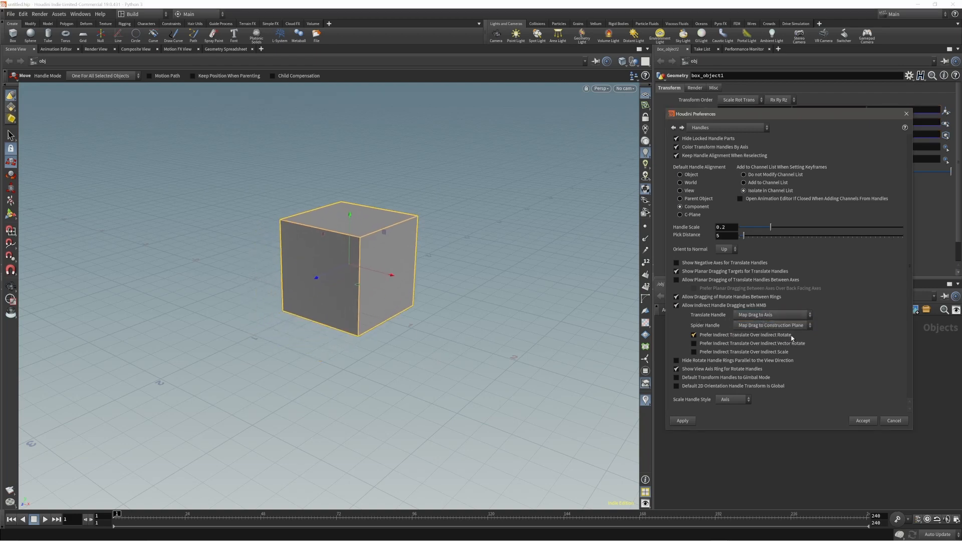
mouse_move(529, 323)
middle_down()
mouse_move(446, 298)
mouse_move(398, 363)
mouse_move(415, 362)
mouse_move(485, 246)
mouse_move(483, 272)
mouse_move(513, 320)
mouse_move(534, 311)
middle_up()
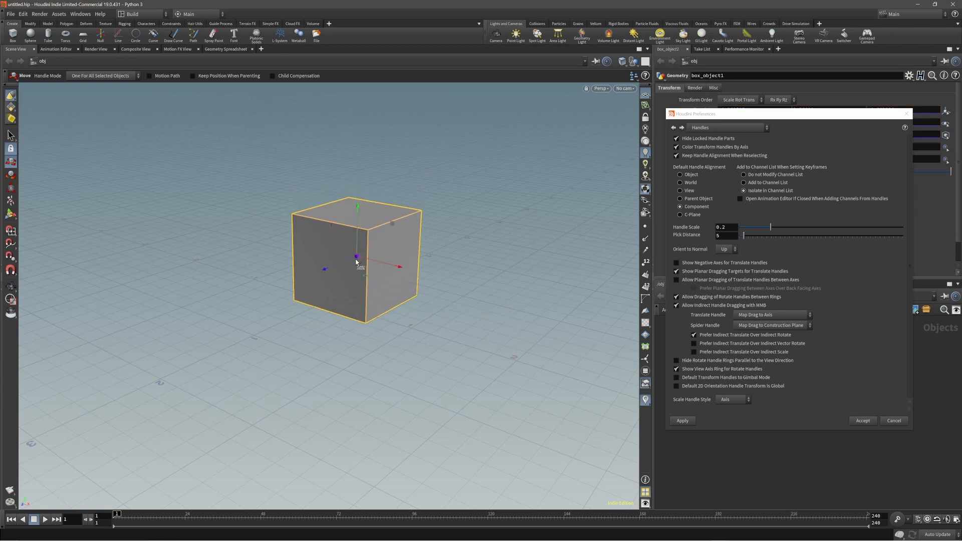
drag(357, 259, 325, 278)
alt+right_drag(326, 277, 389, 271)
alt+drag(316, 277, 376, 279)
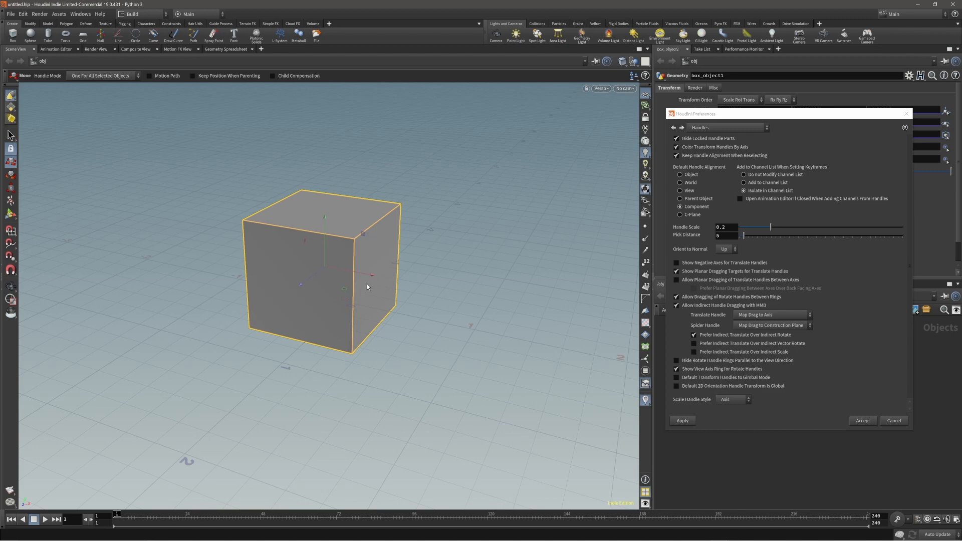
Step: Apply the handle preferences and open the Objects and Geometry preferences page
click(680, 419)
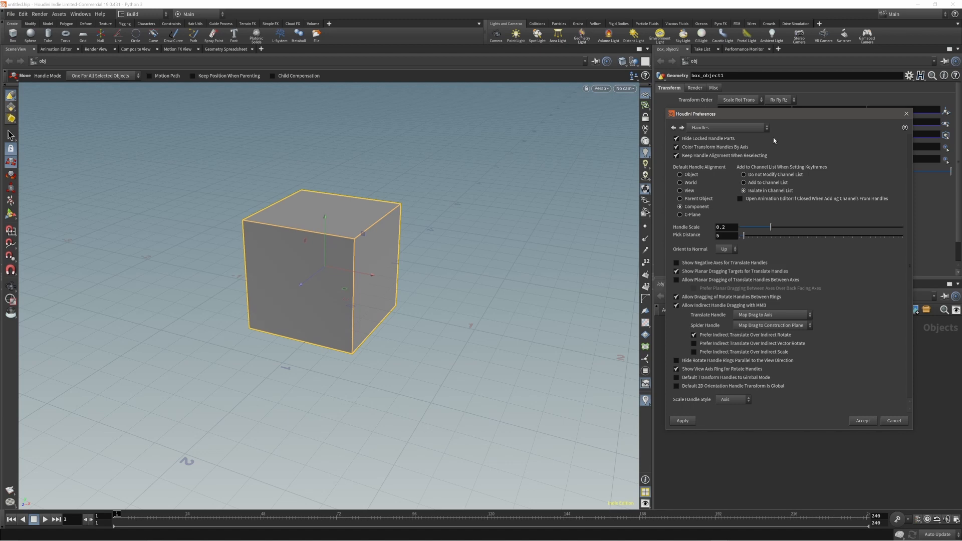
click(757, 128)
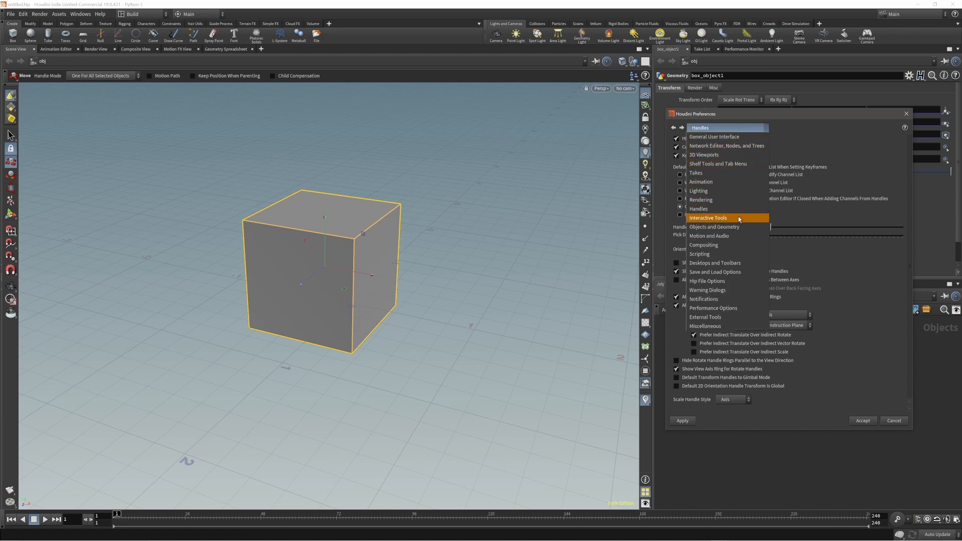
click(739, 219)
click(747, 128)
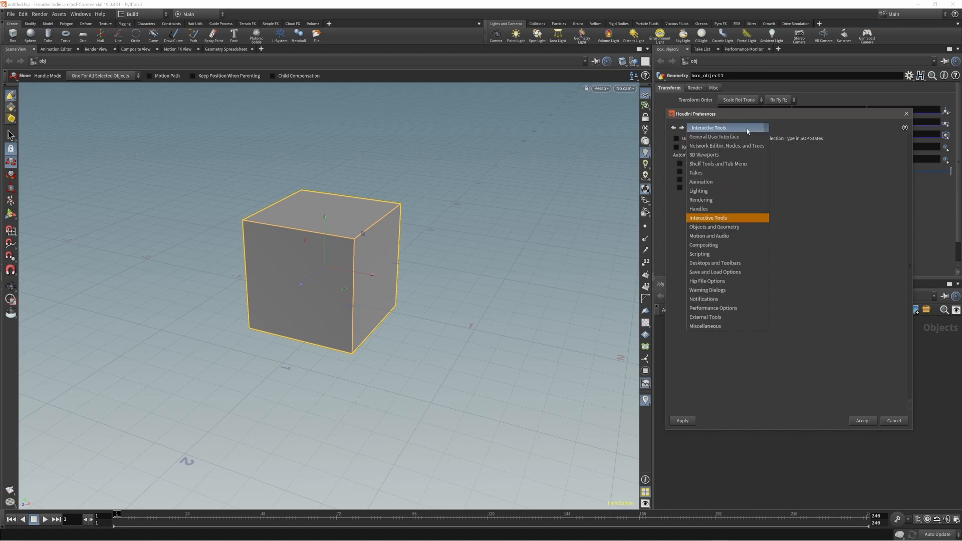
click(755, 223)
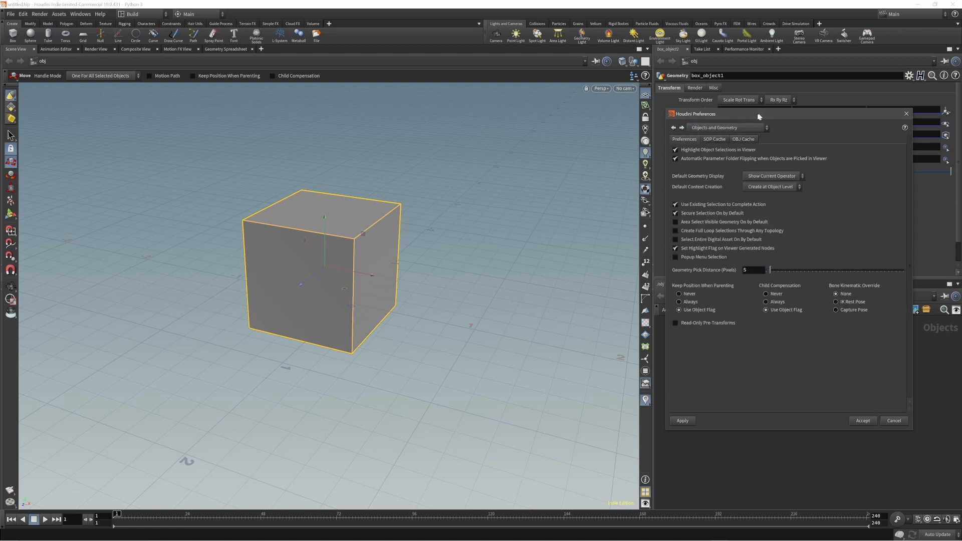
Step: Set Default Context Creation to Create in Context and move the preferences window clear of the box
drag(762, 116, 316, 122)
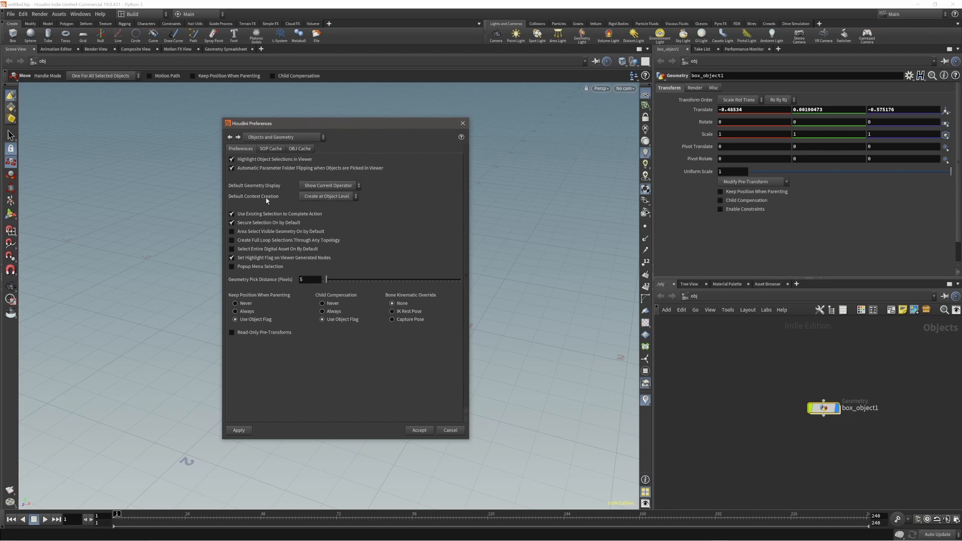
click(341, 196)
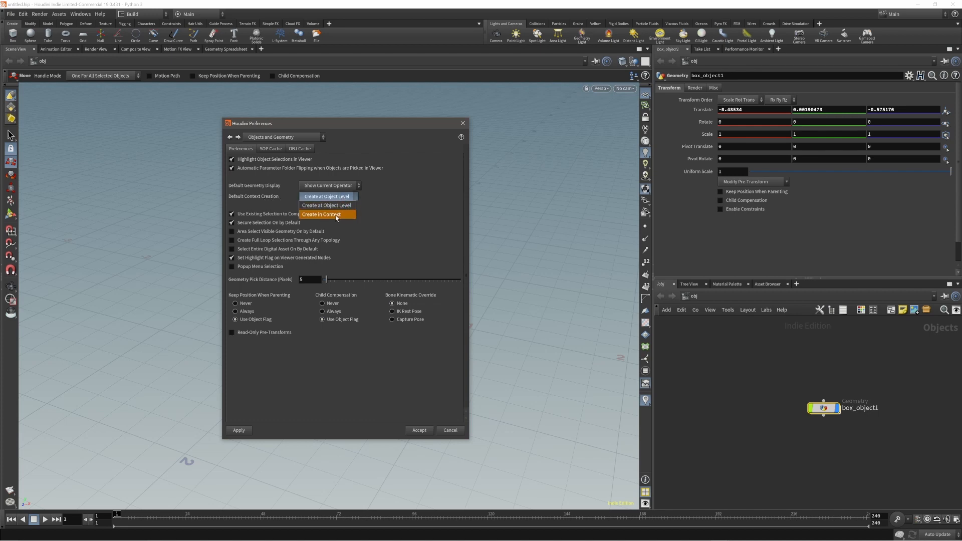
click(335, 215)
drag(335, 124, 197, 128)
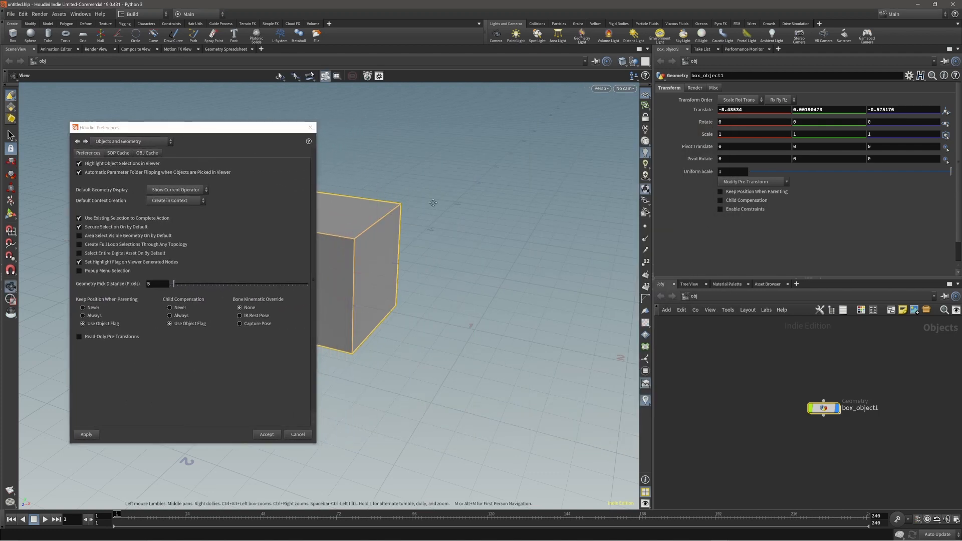
alt+middle_drag(448, 202, 560, 215)
alt+drag(521, 230, 486, 242)
alt+middle_drag(486, 241, 493, 226)
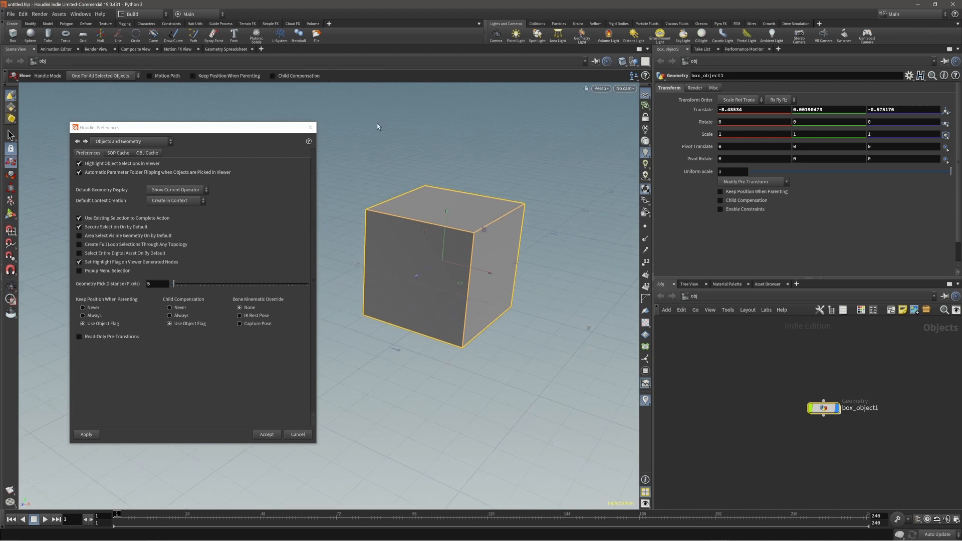
Step: Switch the active radial menu set from Main to Modeling
click(202, 15)
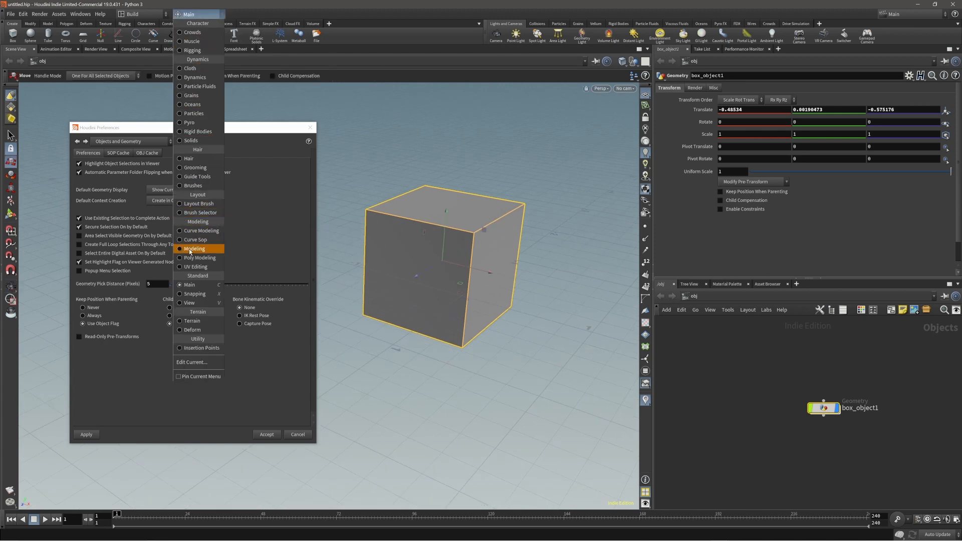
click(214, 251)
alt+drag(486, 213, 453, 237)
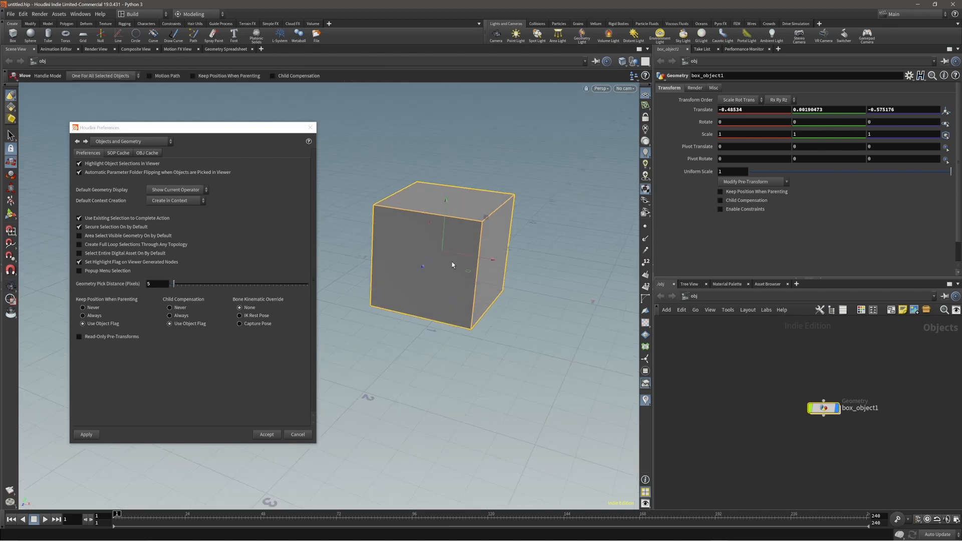
Step: Enter the box object's geometry network and move its box node slightly higher
double_click(825, 407)
mouse_move(474, 236)
alt+mouse_down()
mouse_move(483, 229)
mouse_move(475, 251)
alt+mouse_up()
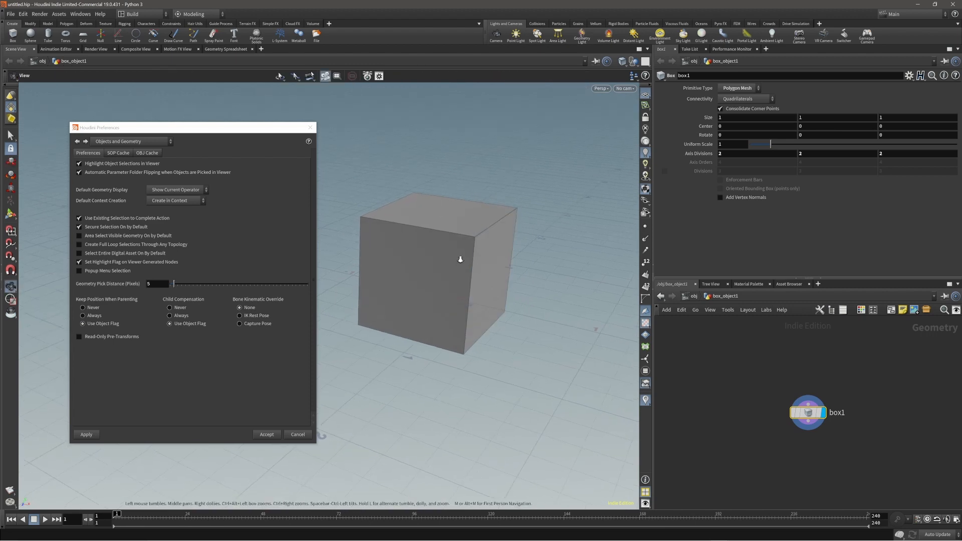
alt+right_drag(461, 260, 458, 266)
drag(809, 413, 815, 378)
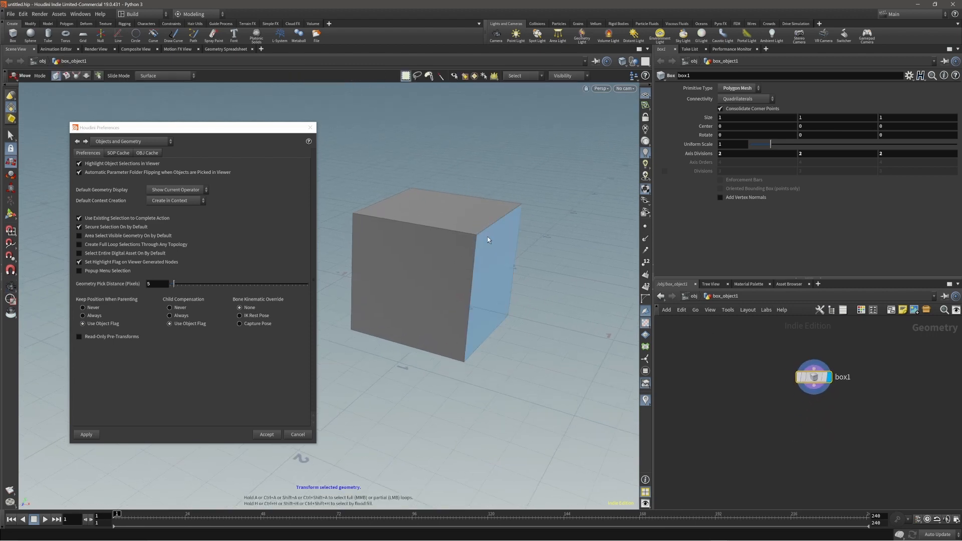
alt+drag(488, 269, 483, 264)
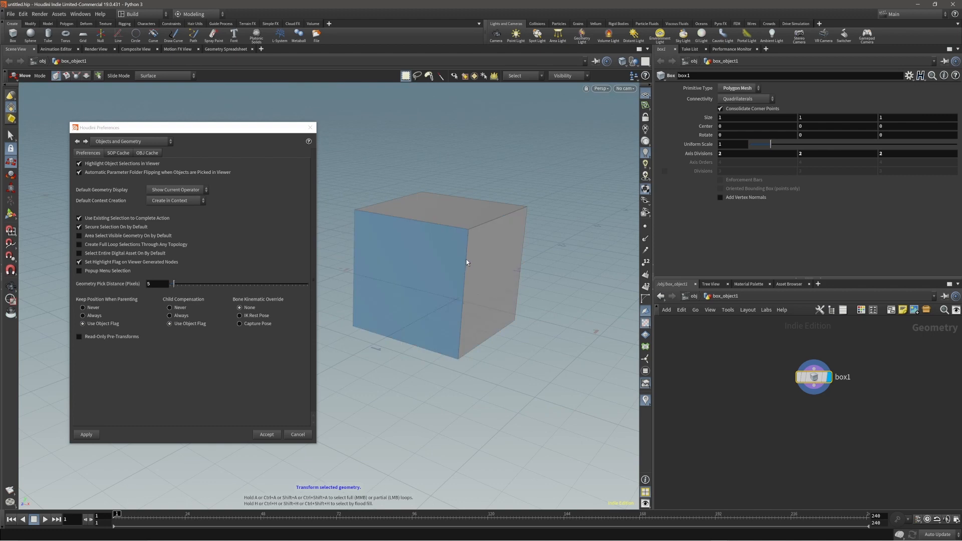
Step: Create a tube at the origin while inside the box object's network
key(c)
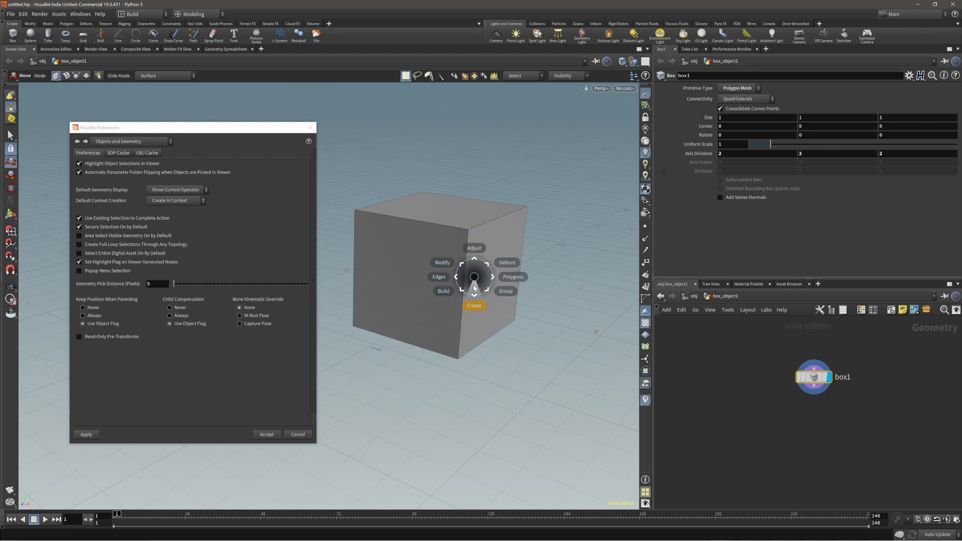
click(457, 280)
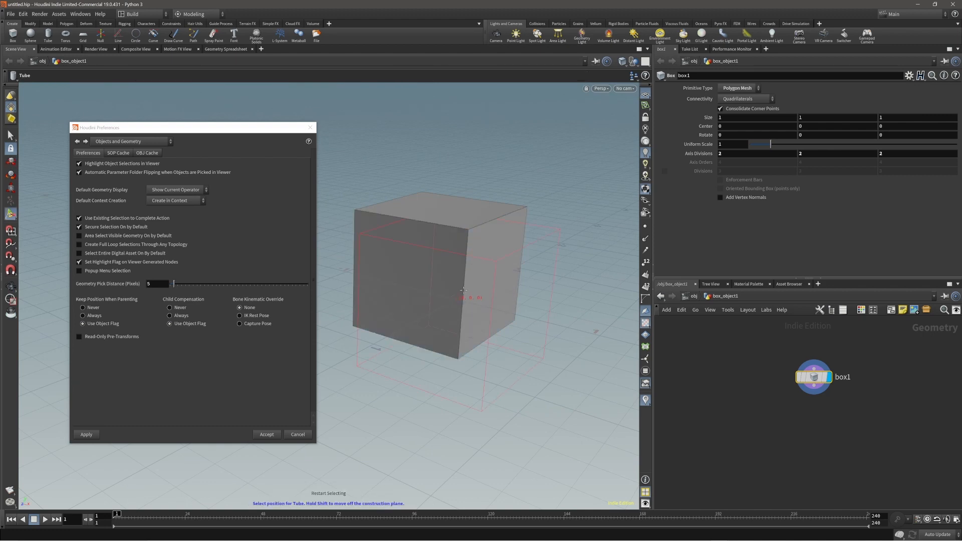
click(462, 310)
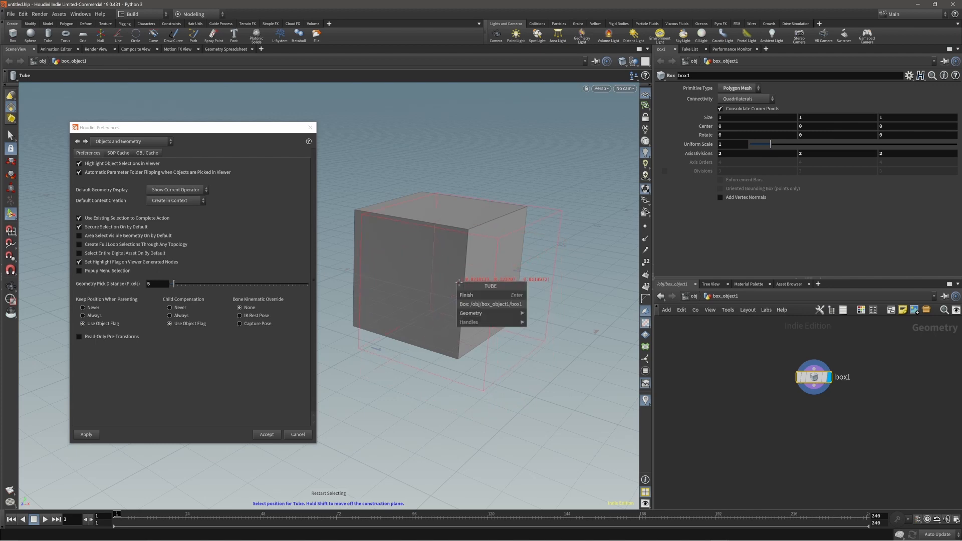
click(466, 294)
drag(416, 288, 474, 263)
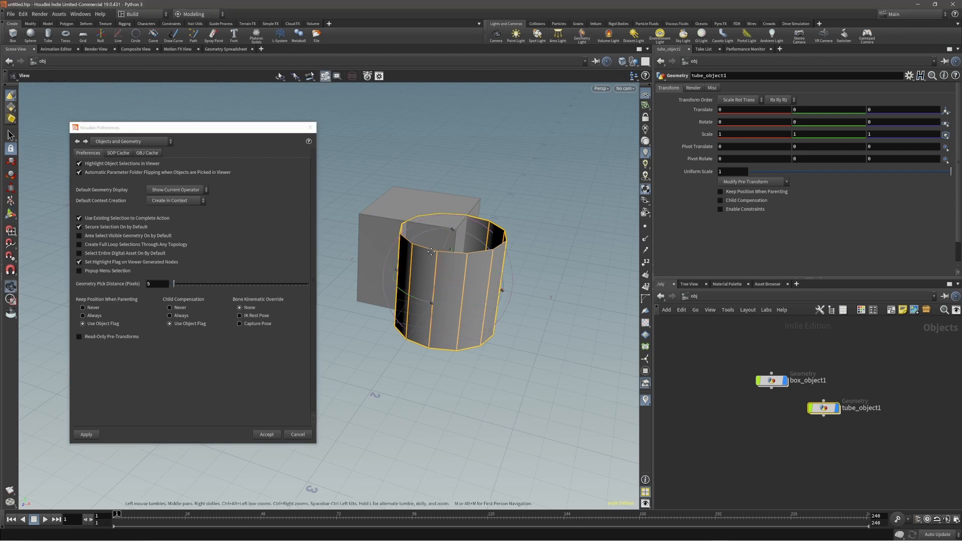
alt+middle_drag(421, 252, 429, 268)
Step: Set Default Context Creation to Create at Object Level
click(159, 201)
click(182, 209)
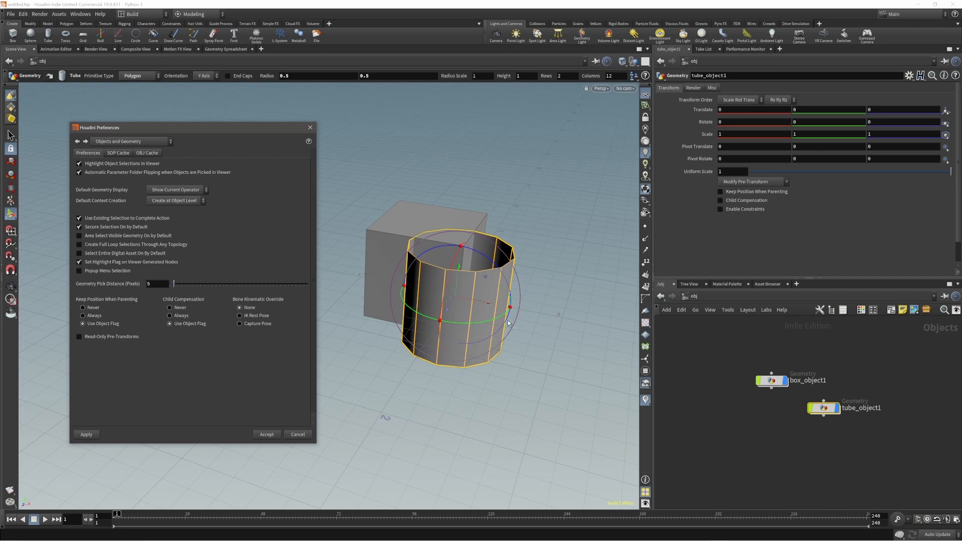
alt+drag(476, 309, 455, 289)
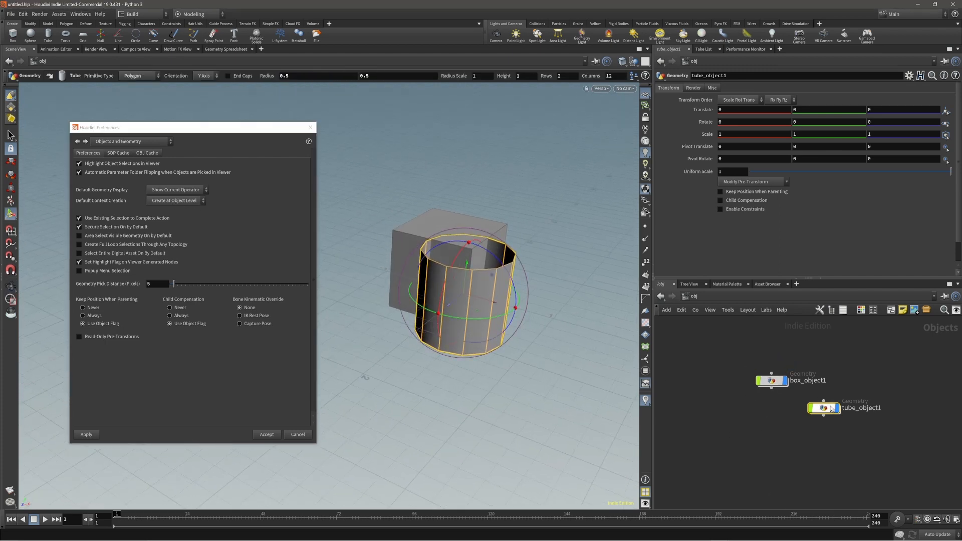
Step: Enter the tube object's network and create a sphere at the origin from there
double_click(442, 302)
alt+middle_drag(442, 303, 423, 265)
key(c)
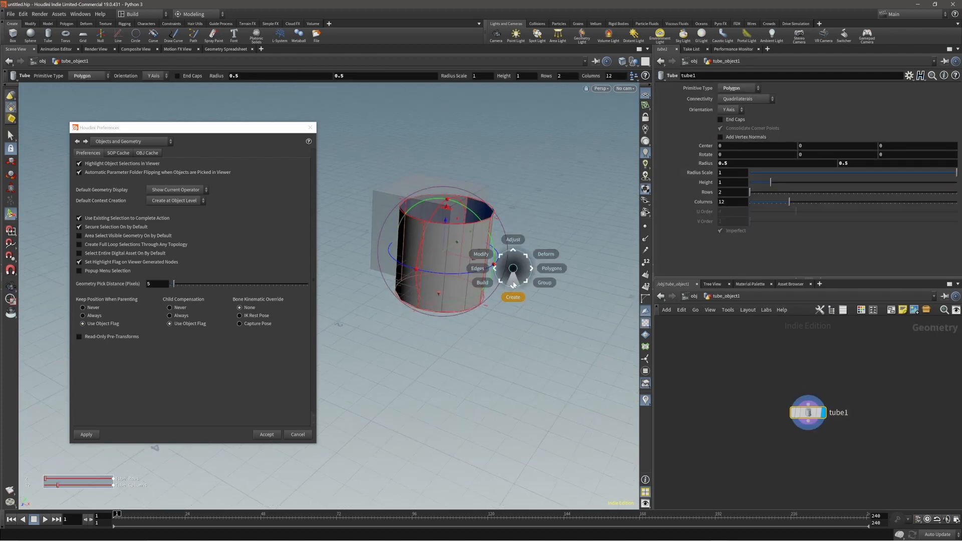
click(513, 282)
click(521, 282)
click(522, 284)
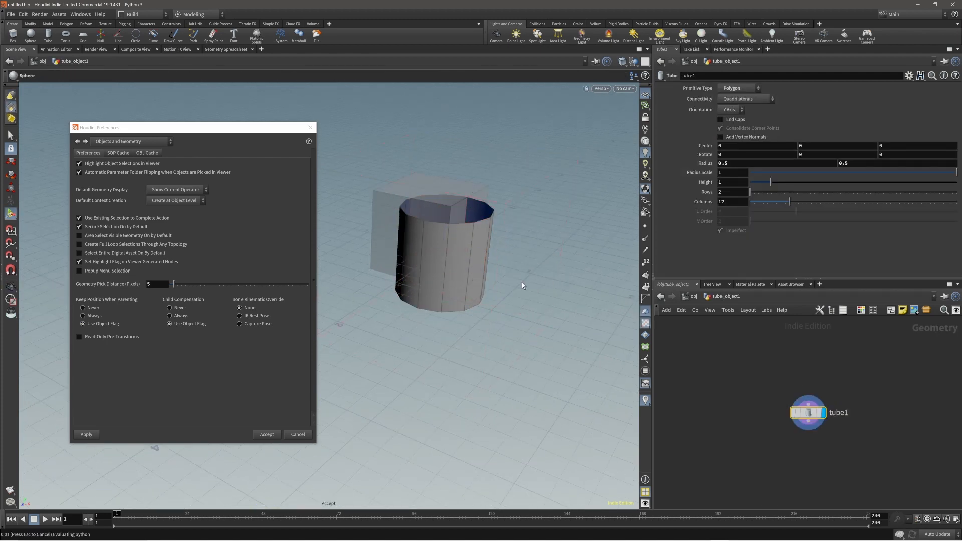
alt+right_drag(431, 316, 444, 280)
alt+middle_drag(444, 279, 446, 295)
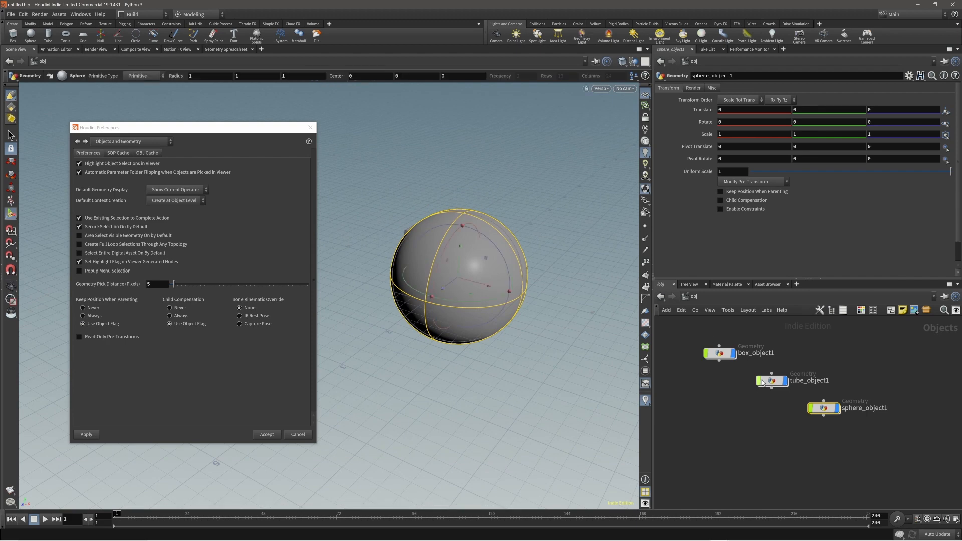
Step: Enter the sphere object's geometry network and reposition its sphere node
double_click(826, 410)
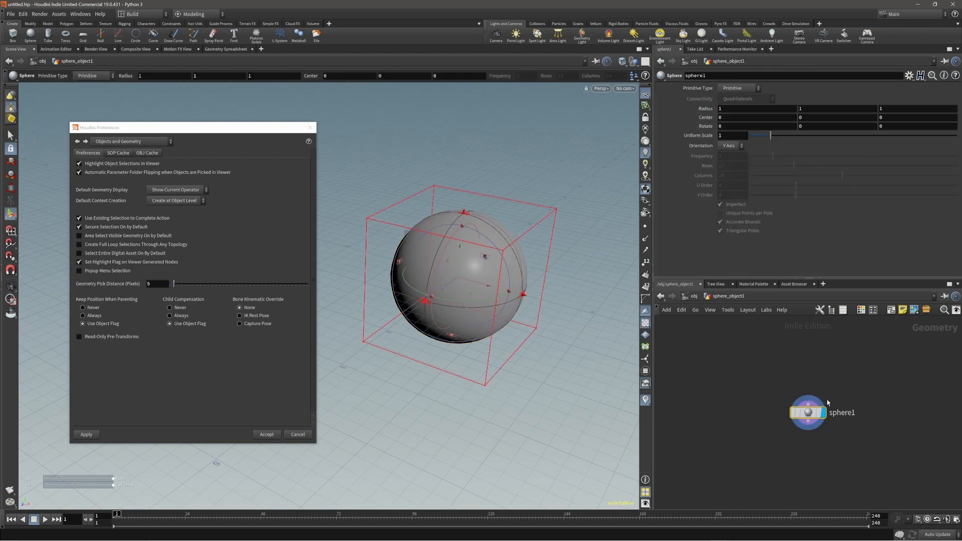
drag(816, 417, 793, 391)
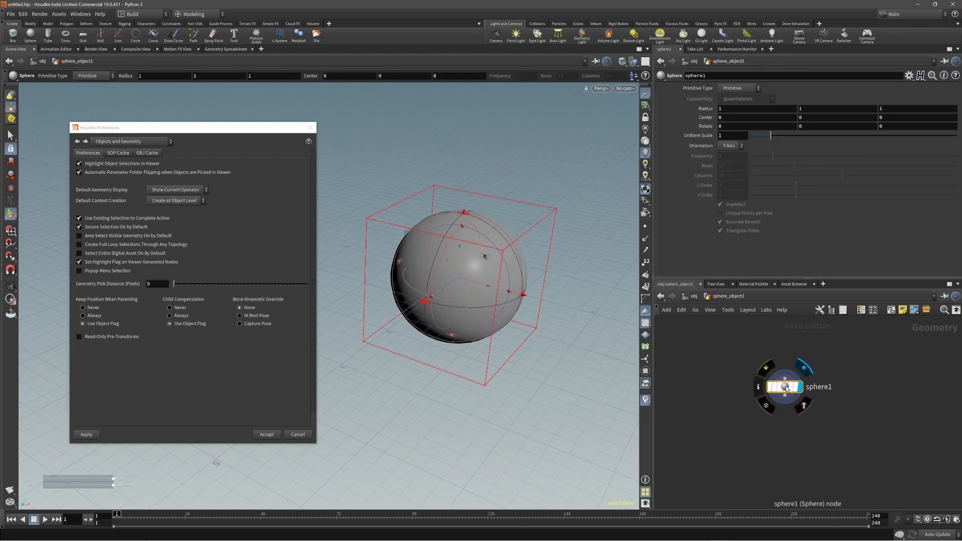
key(Escape)
alt+right_drag(442, 295, 476, 301)
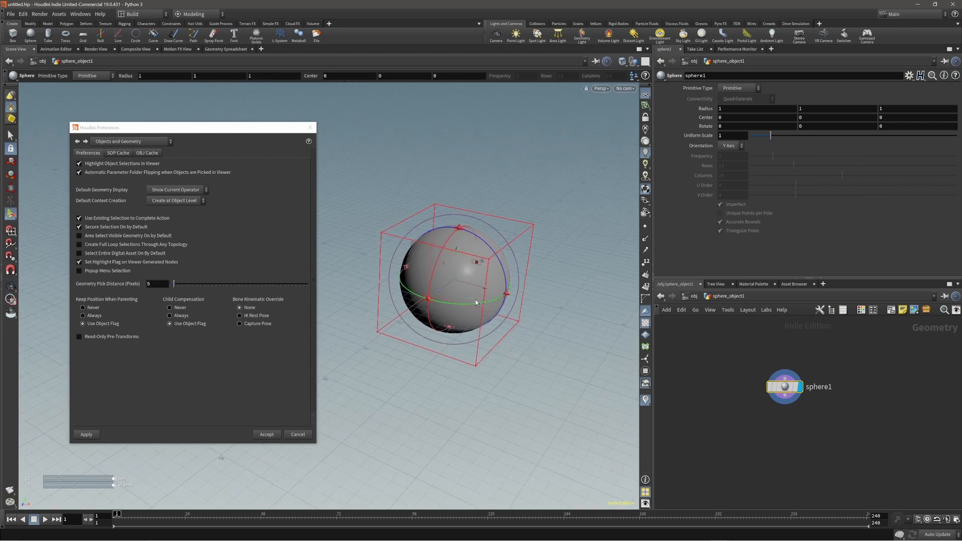
Step: Set both the Default Context Creation preference and the viewport tool option to Create in Context
click(174, 200)
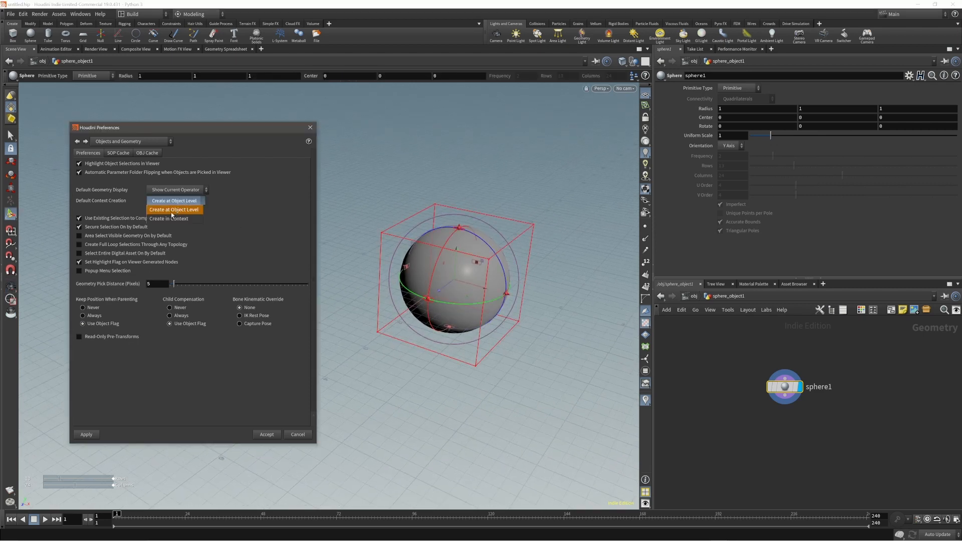
click(169, 219)
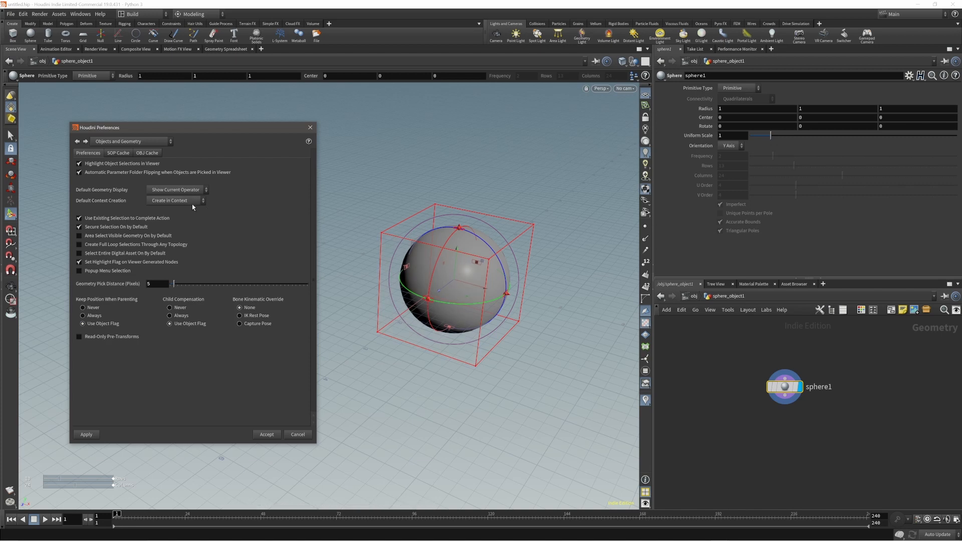
click(634, 76)
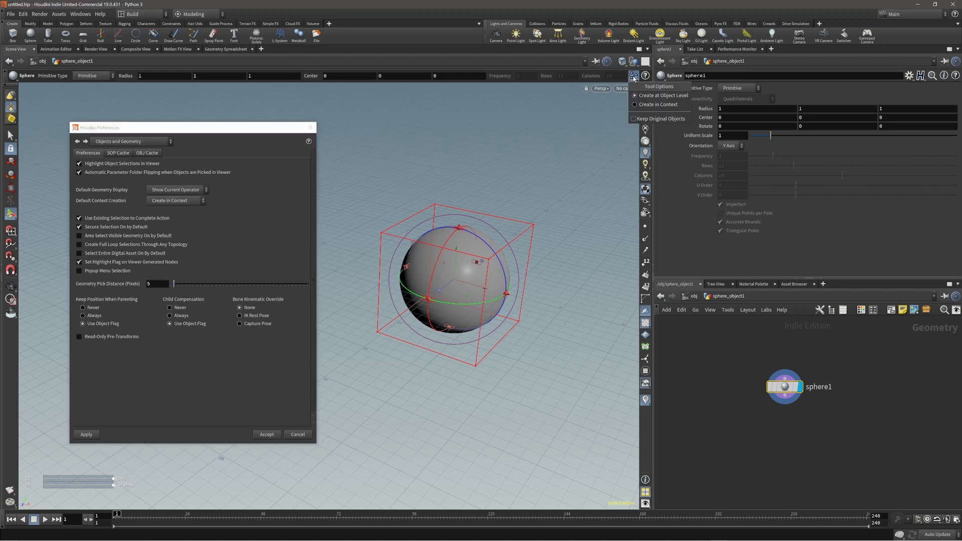
click(634, 76)
click(635, 77)
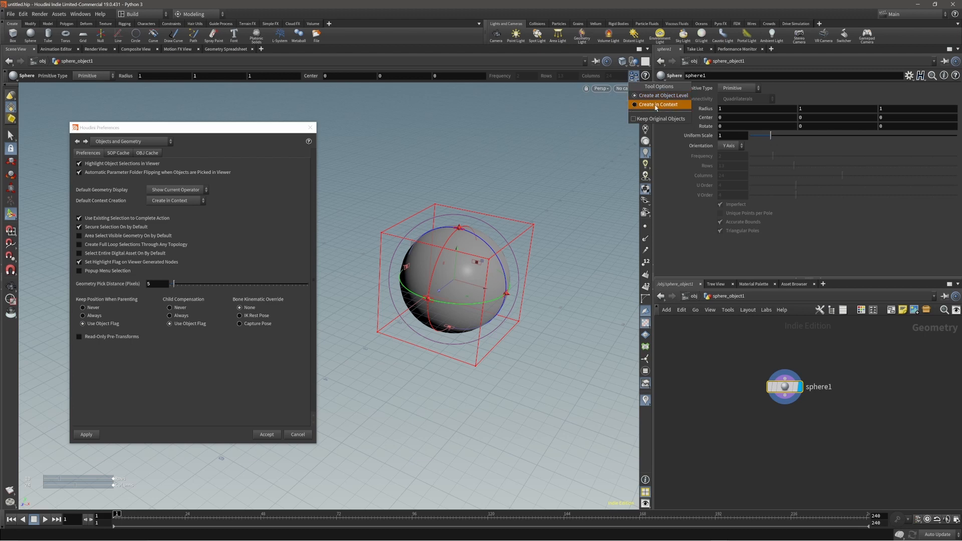
click(651, 105)
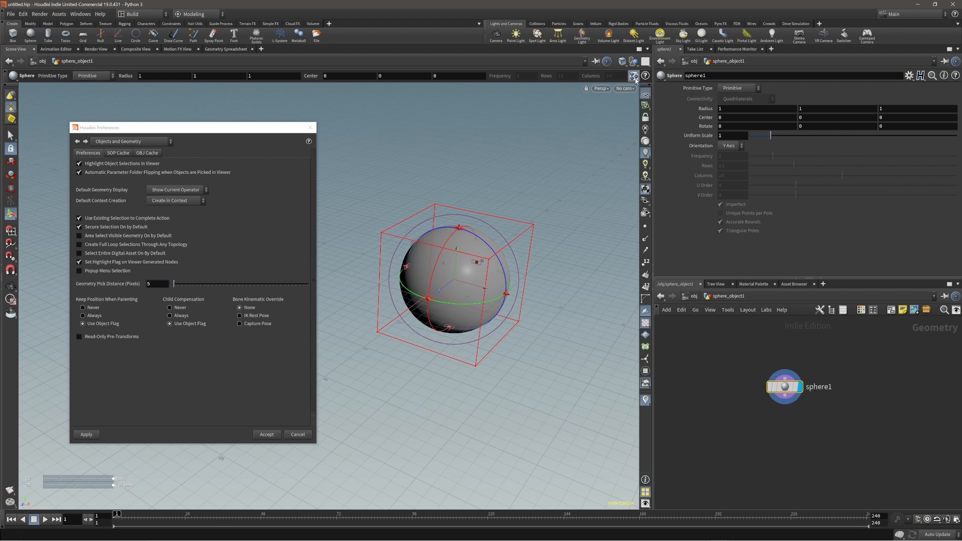
Step: Create a grid at the origin inside the sphere object's network and inspect it alongside the sphere
key(c)
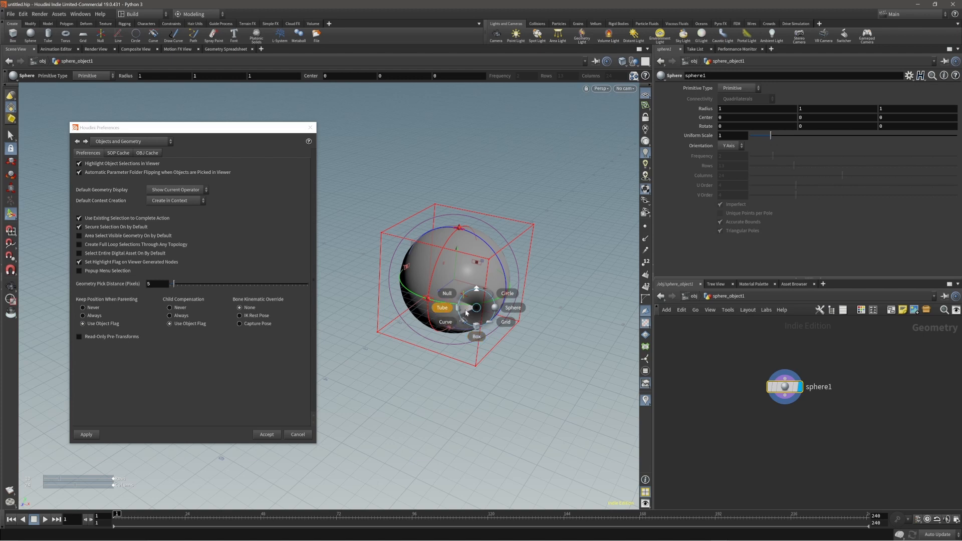
click(506, 322)
right_click(485, 319)
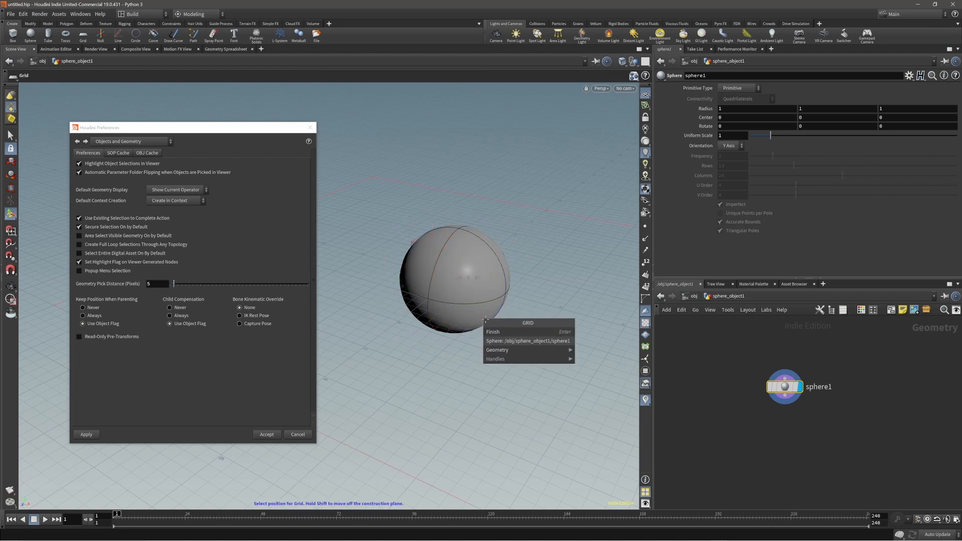
click(492, 330)
drag(489, 266, 479, 309)
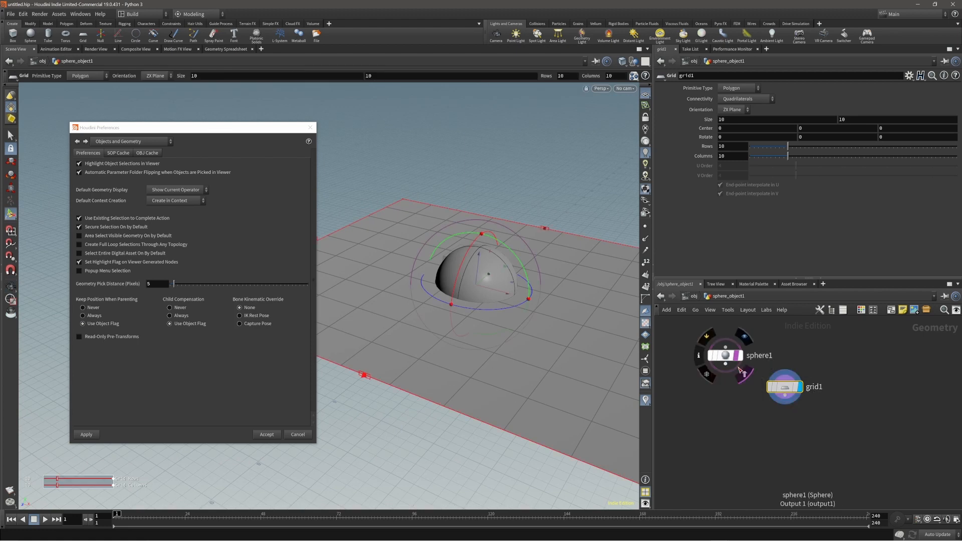
middle_drag(757, 384, 774, 397)
middle_drag(714, 361, 751, 393)
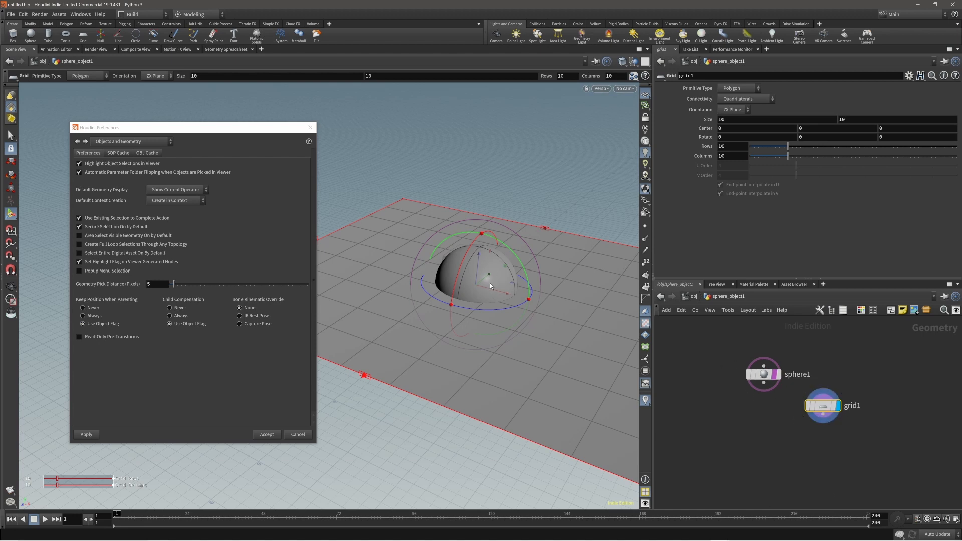
mouse_move(490, 286)
alt+mouse_down()
mouse_move(464, 287)
mouse_move(491, 282)
alt+mouse_up()
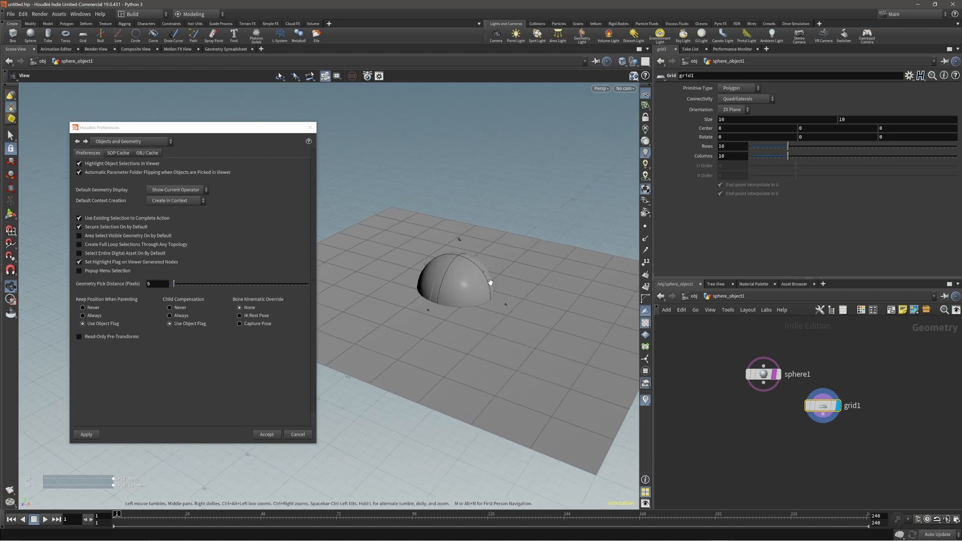
Step: Set the Default Context Creation preference to Create at Object Level and apply it
key(Return)
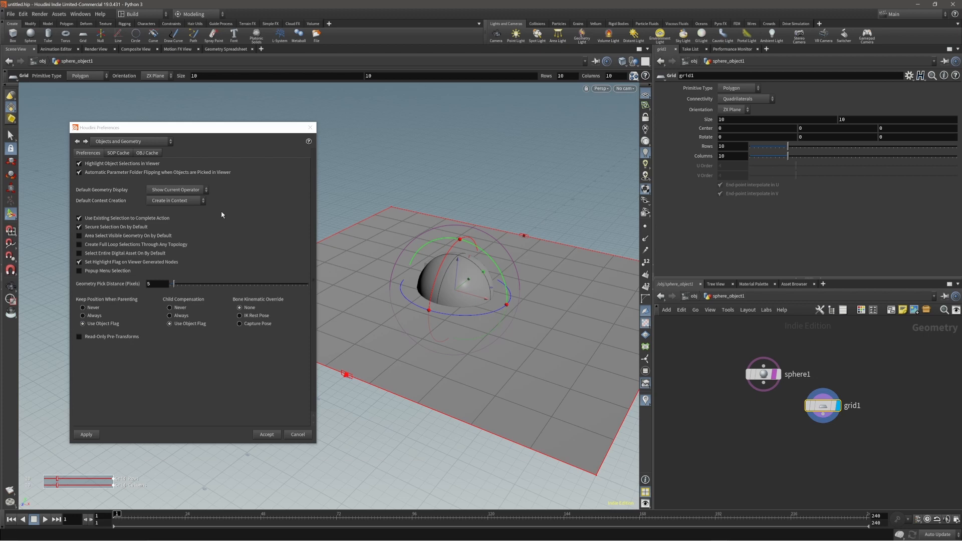
click(181, 201)
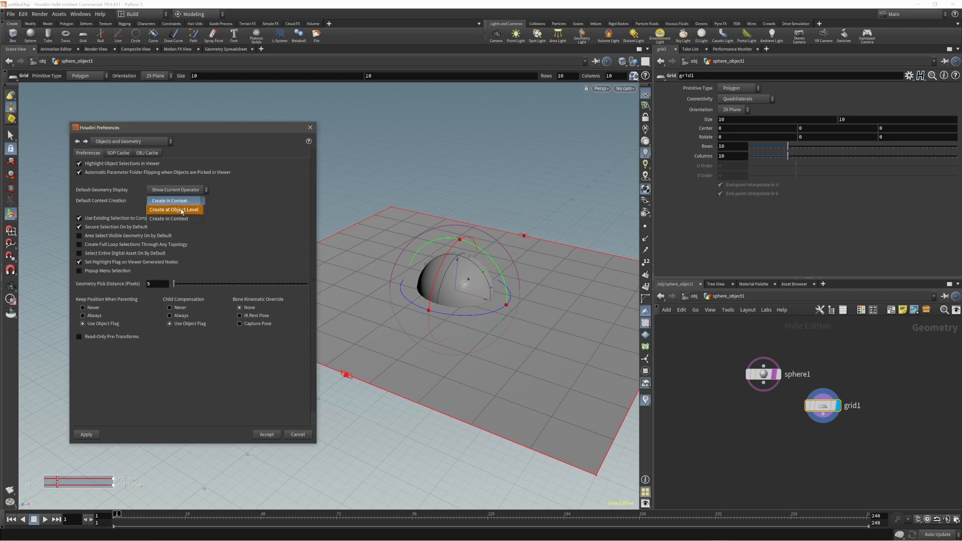
click(181, 211)
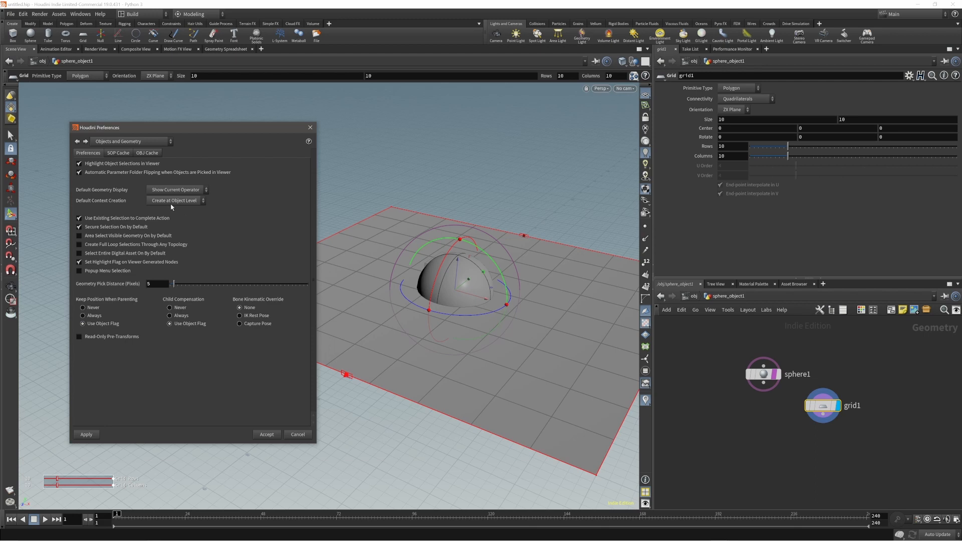
click(88, 434)
click(260, 200)
Step: Compare the viewport tool's creation options, choose Create in Context, and return to the grid's handle
click(634, 76)
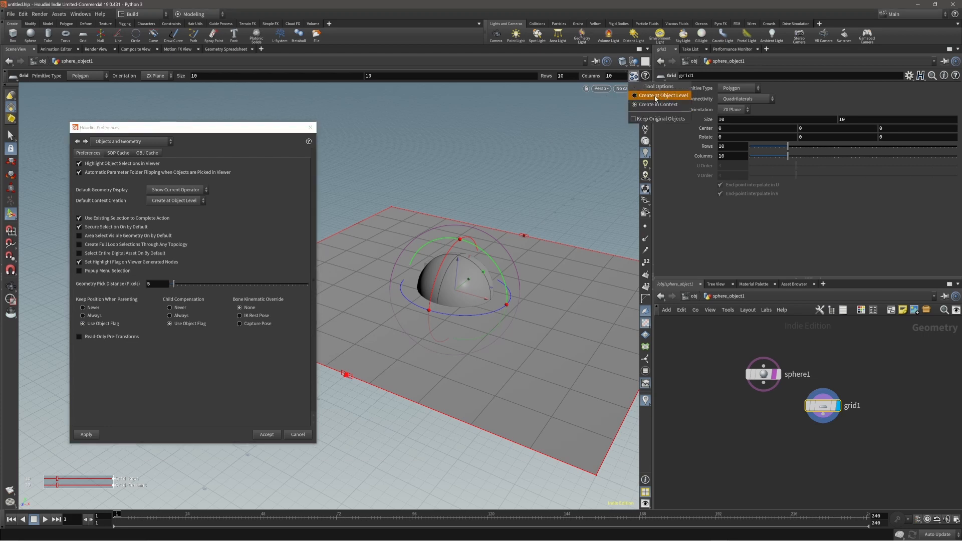
click(635, 79)
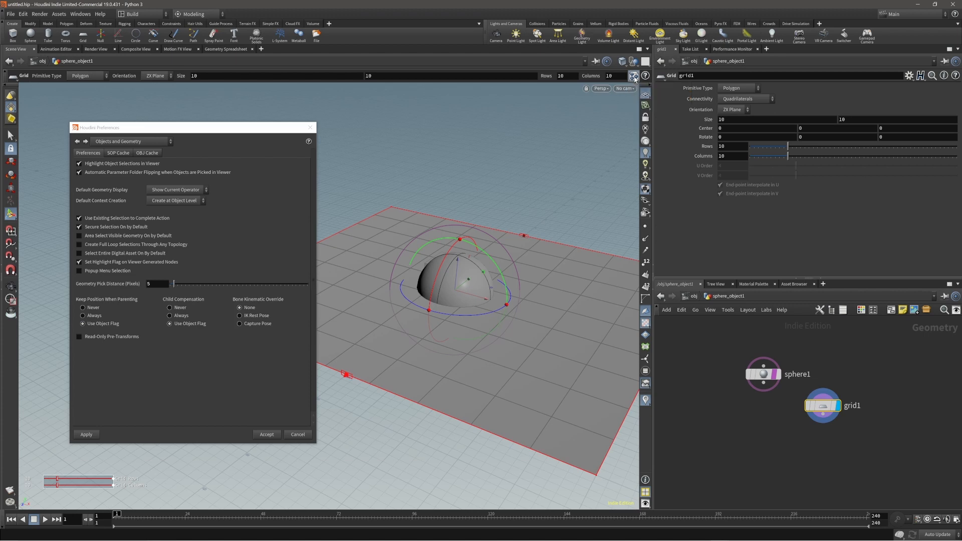
click(635, 79)
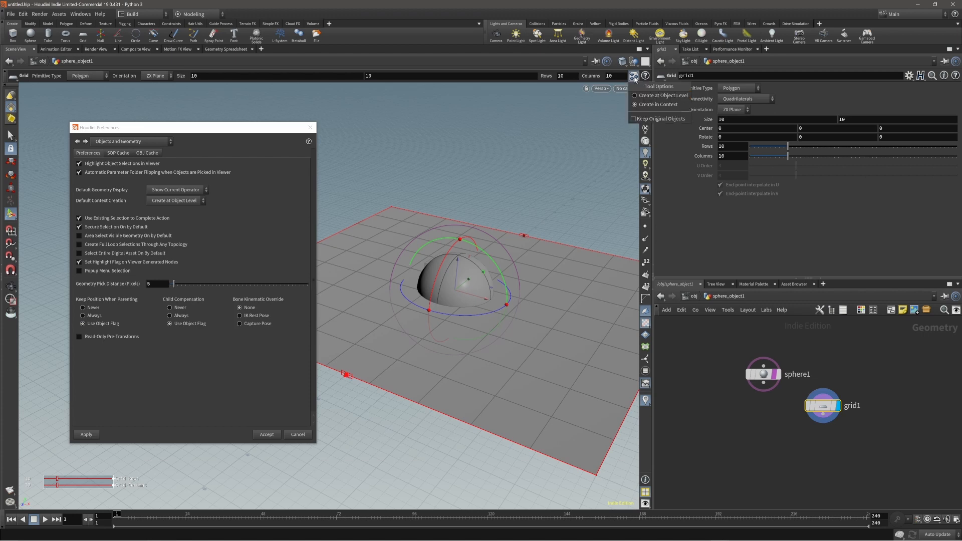
click(655, 107)
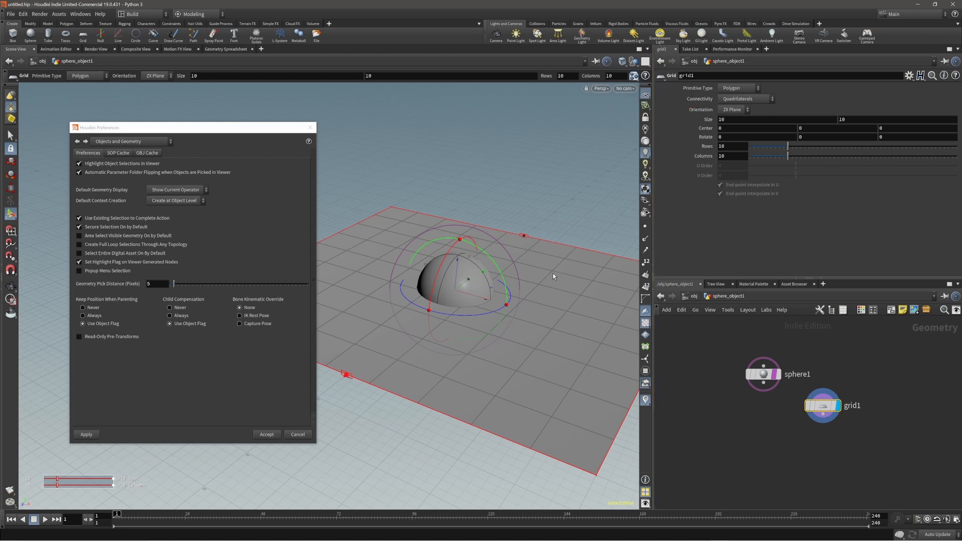
mouse_move(453, 266)
alt+right_down()
mouse_move(435, 277)
mouse_move(446, 274)
alt+right_up()
key(Return)
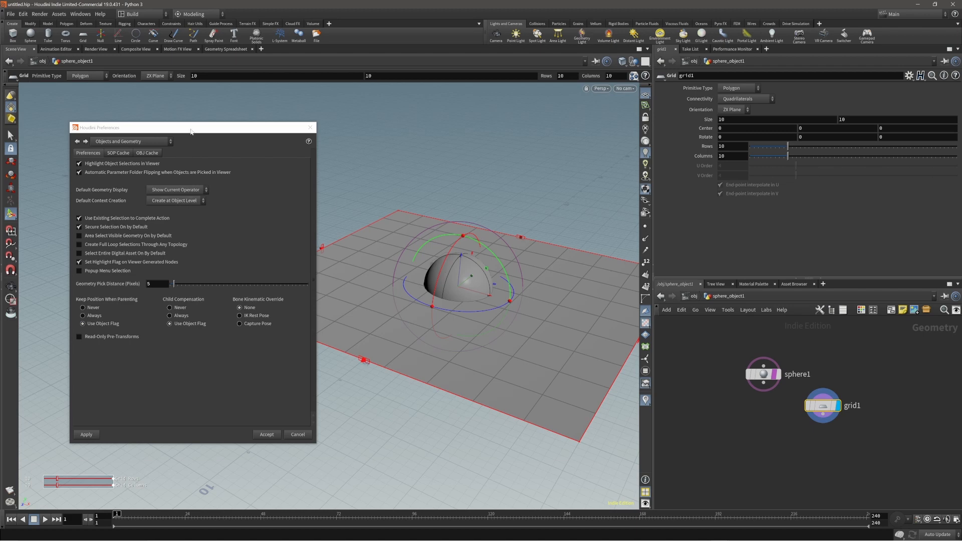
Step: Turn off the Secure Selection On by Default preference and shift the preferences window clear of the model
drag(190, 132, 271, 133)
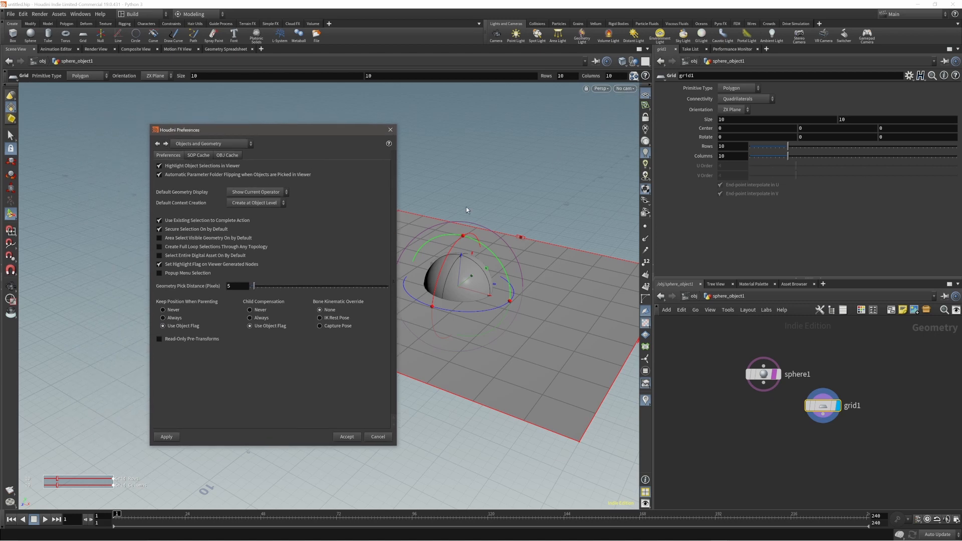
drag(281, 130, 303, 131)
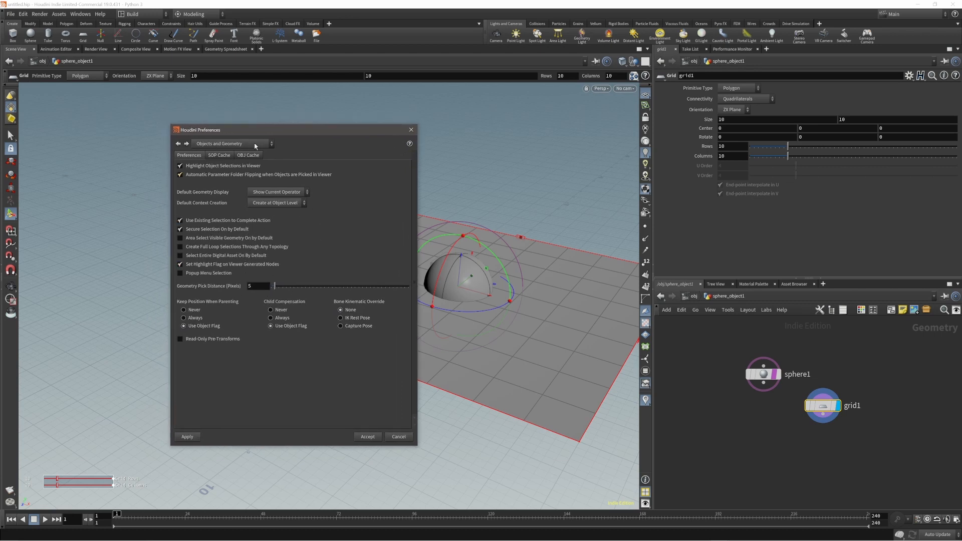
drag(268, 128, 358, 133)
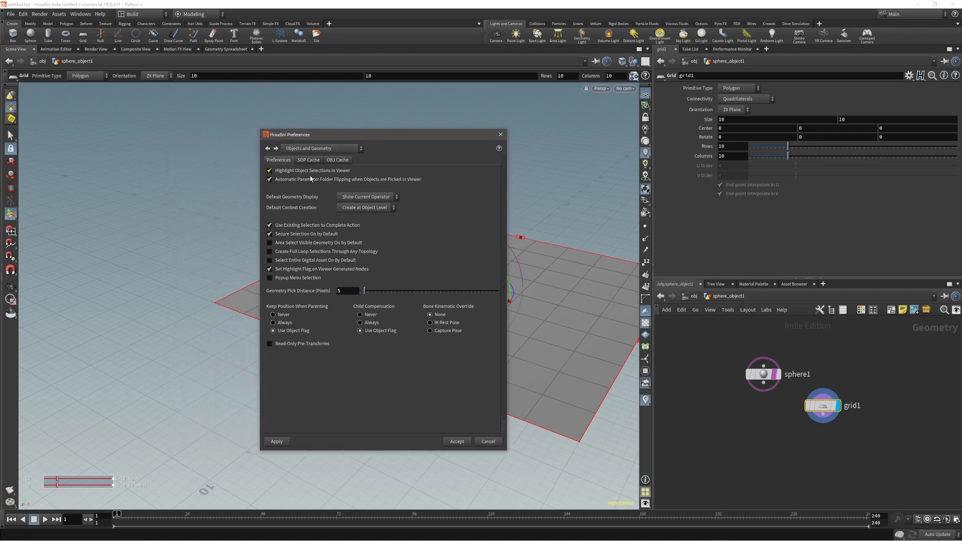
click(270, 234)
drag(352, 134, 221, 137)
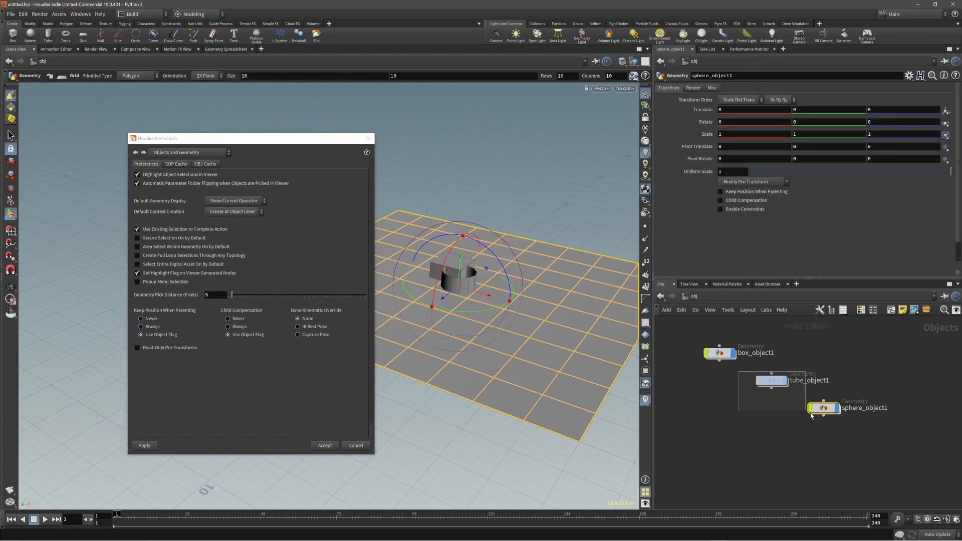
Step: Cut the tube and sphere objects from the object-level network, leaving only the box object
key(alt+x)
scroll(502, 279, up, 5)
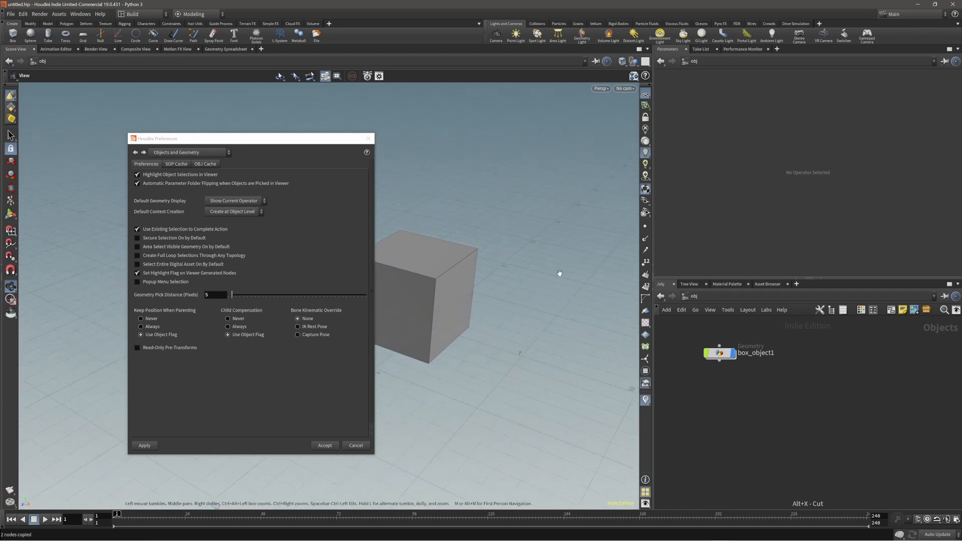
mouse_move(493, 284)
alt+mouse_down()
mouse_move(493, 294)
mouse_move(482, 288)
alt+mouse_up()
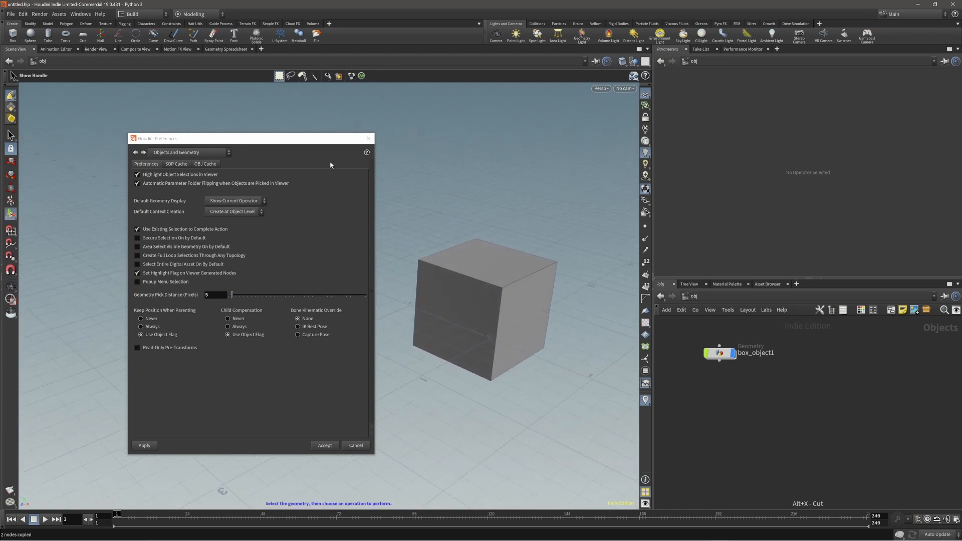
drag(306, 142, 258, 134)
alt+drag(486, 260, 482, 285)
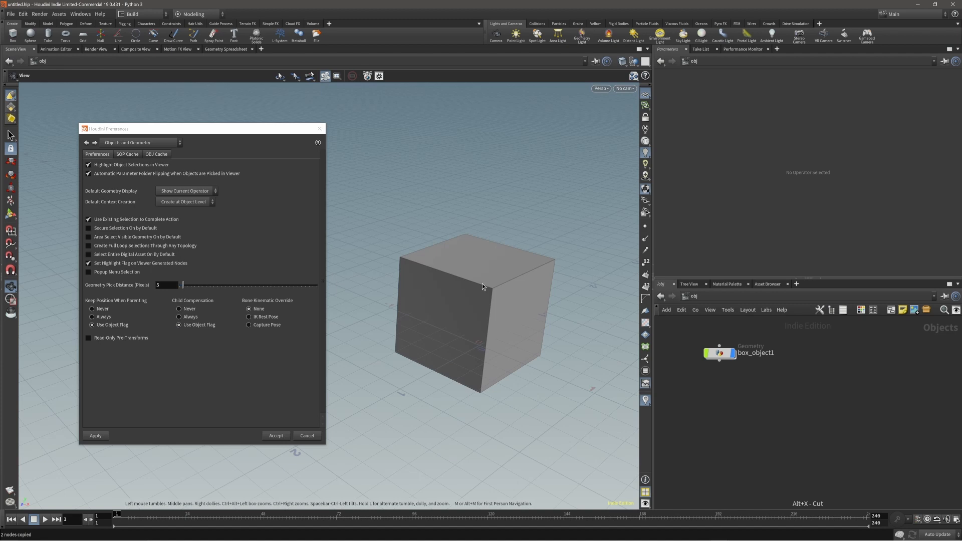
Step: Enter the box object's geometry network and set the Select tool to pick points
double_click(719, 353)
alt+middle_drag(476, 275, 438, 273)
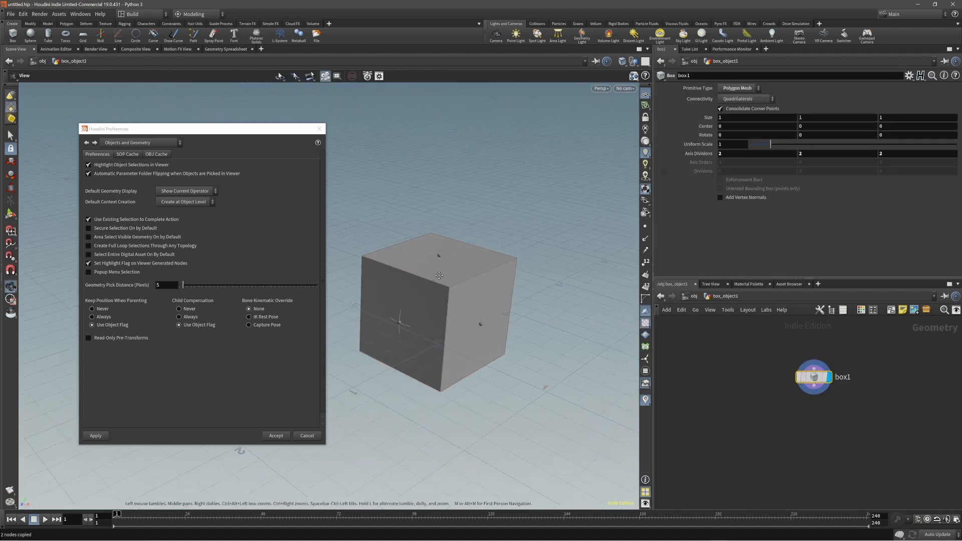
key(Escape)
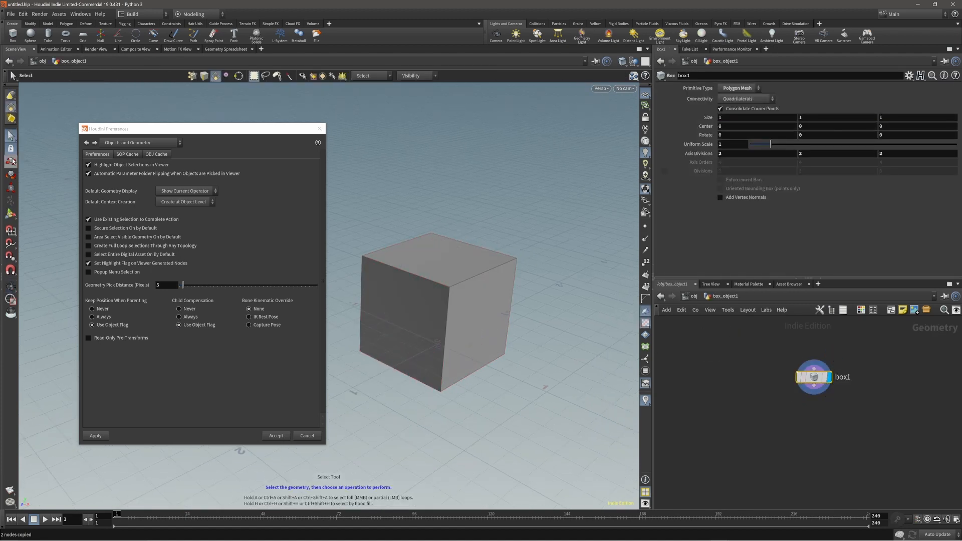
drag(371, 269, 464, 280)
key(s)
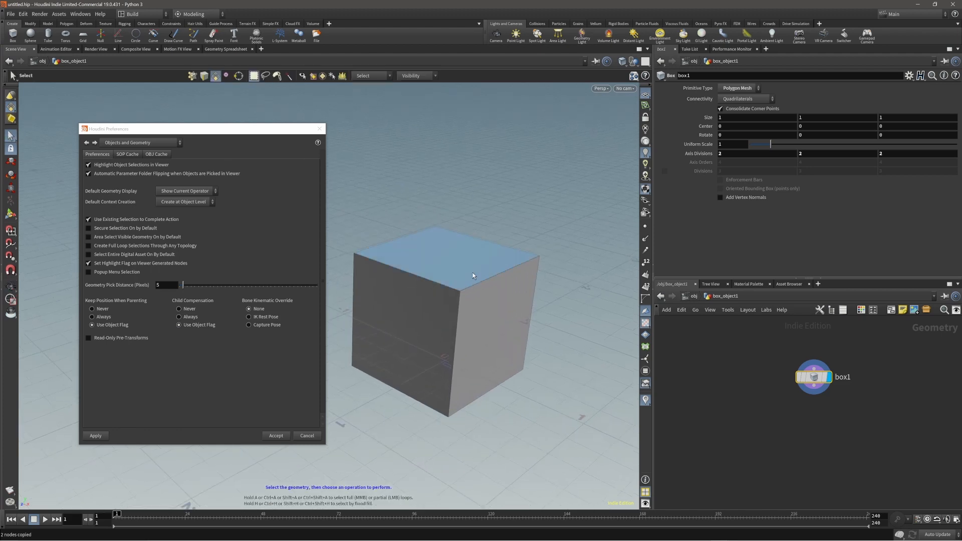
right_click(11, 106)
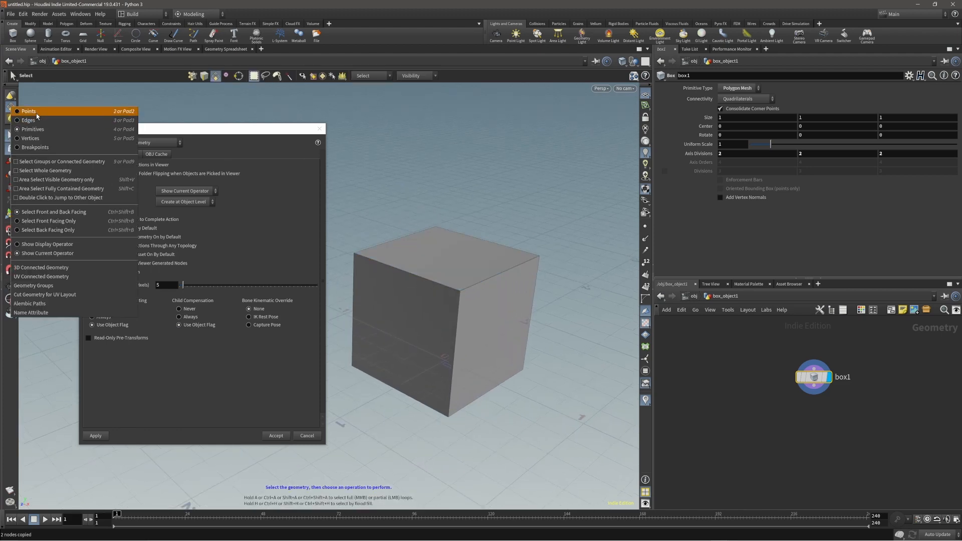
click(29, 112)
drag(463, 274, 537, 267)
key(s)
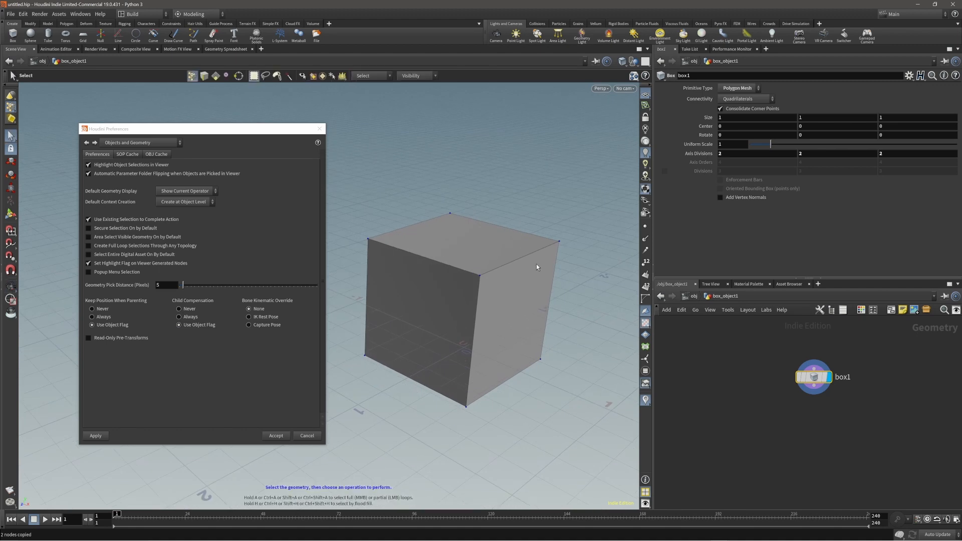
Step: Select the box's upper far corner point and move it outward, translating about 0.159, 0.159, -0.159
click(560, 243)
key(t)
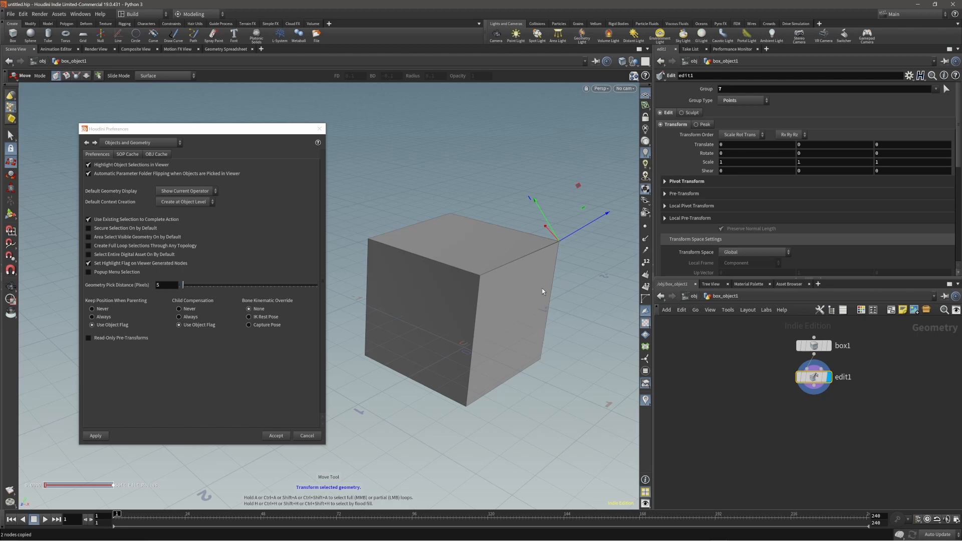
alt+right_drag(544, 290, 521, 273)
alt+middle_drag(521, 273, 560, 264)
alt+right_drag(555, 278, 542, 311)
mouse_move(542, 311)
middle_down()
mouse_move(543, 295)
mouse_move(485, 332)
mouse_move(538, 303)
middle_up()
alt+middle_drag(435, 287, 452, 281)
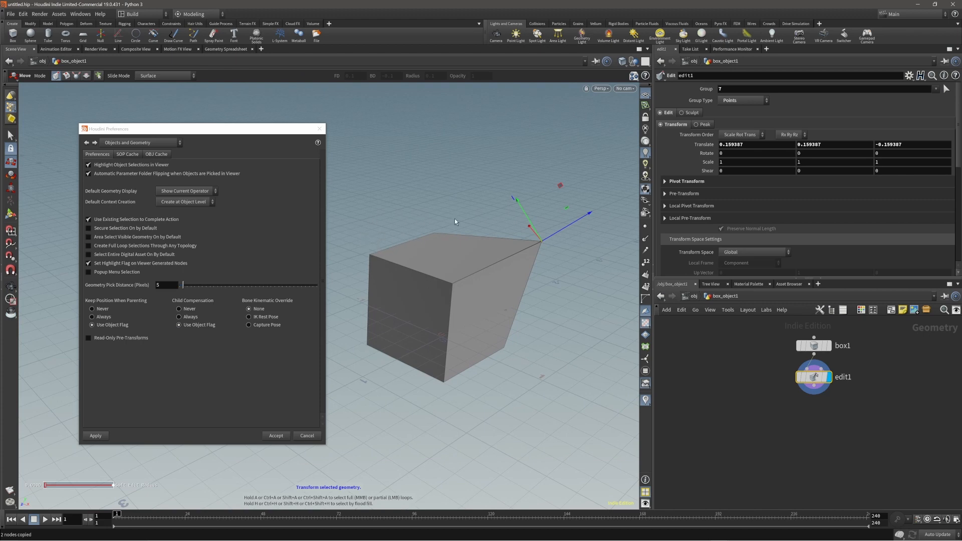
Step: Nudge the selected corner point slightly further outward and switch off secure selection in the viewport
click(10, 149)
alt+drag(467, 271, 432, 278)
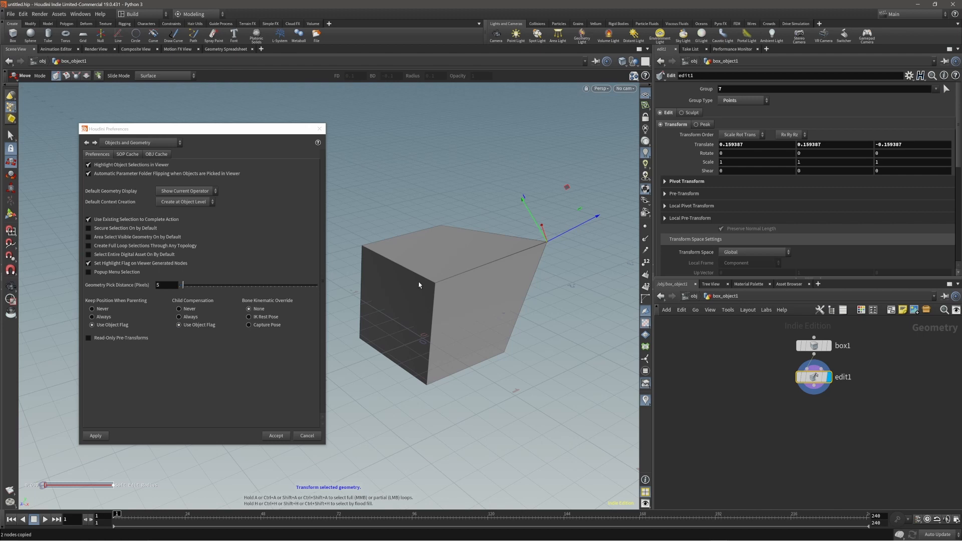
alt+drag(438, 278, 453, 273)
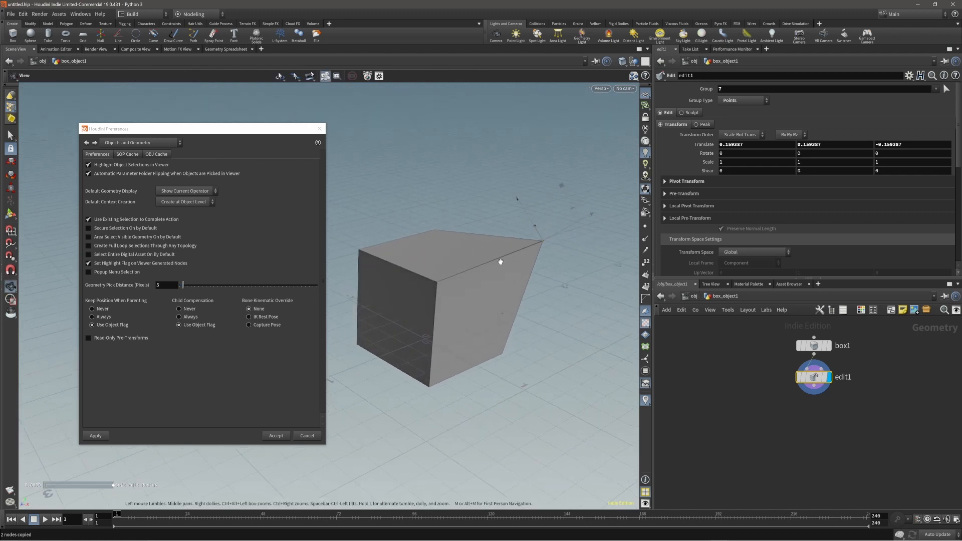
alt+drag(552, 286, 518, 254)
mouse_move(554, 248)
middle_down()
mouse_move(528, 284)
mouse_move(553, 266)
middle_up()
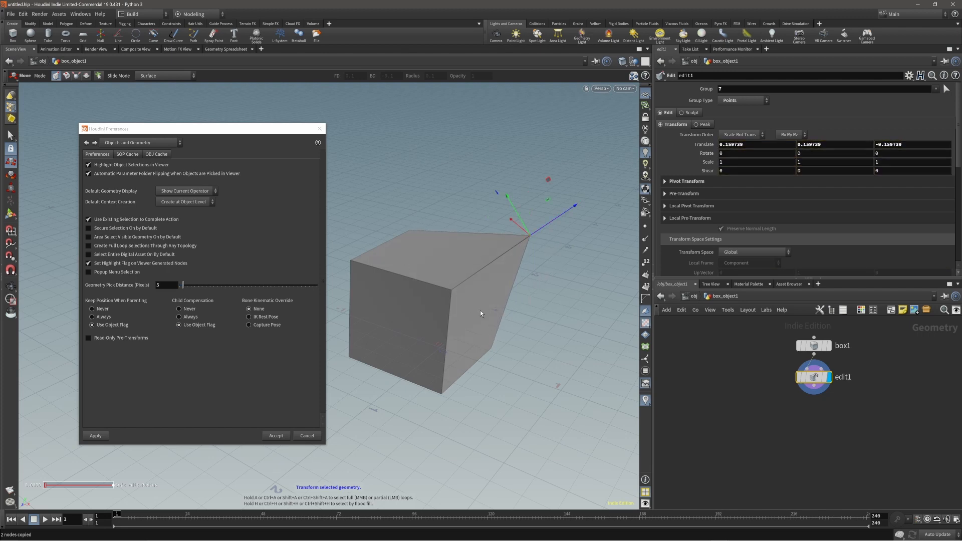
alt+drag(480, 311, 480, 284)
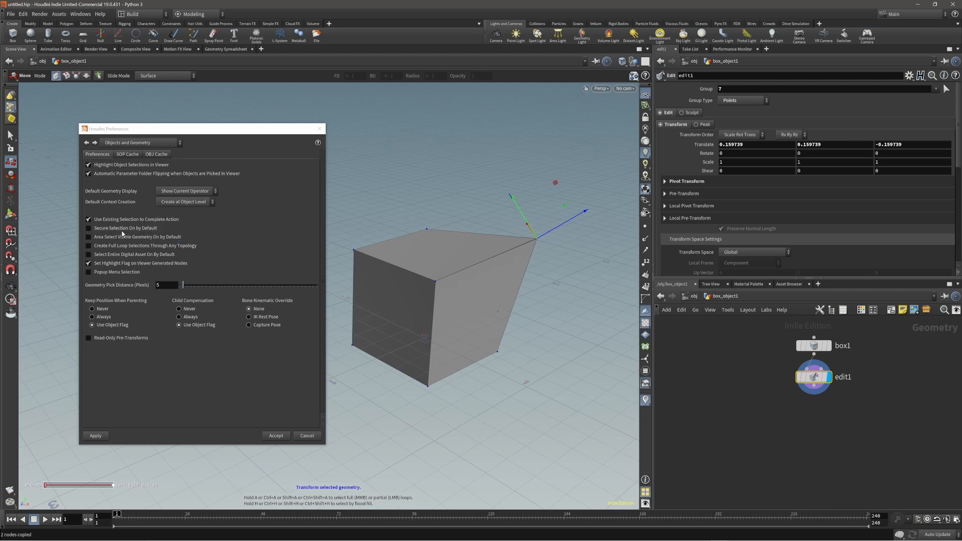
Step: Test area selection with the Move tool active by replacing, adding and removing corner points of the box
drag(413, 267, 449, 295)
drag(445, 213, 405, 242)
drag(501, 209, 534, 241)
drag(450, 210, 403, 238)
shift+drag(413, 266, 497, 311)
shift+drag(569, 207, 582, 263)
ctrl+drag(430, 201, 390, 232)
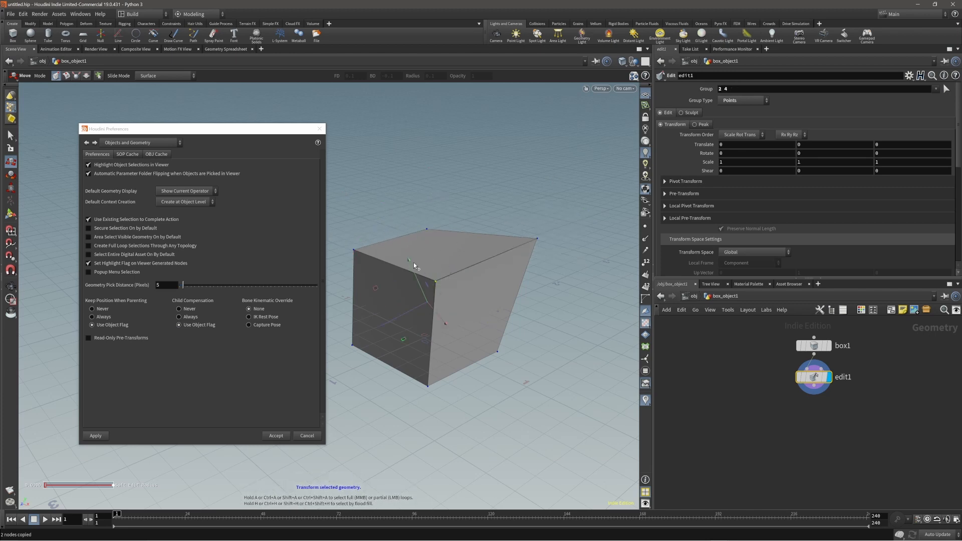
ctrl+drag(456, 269, 429, 295)
alt+drag(496, 282, 451, 272)
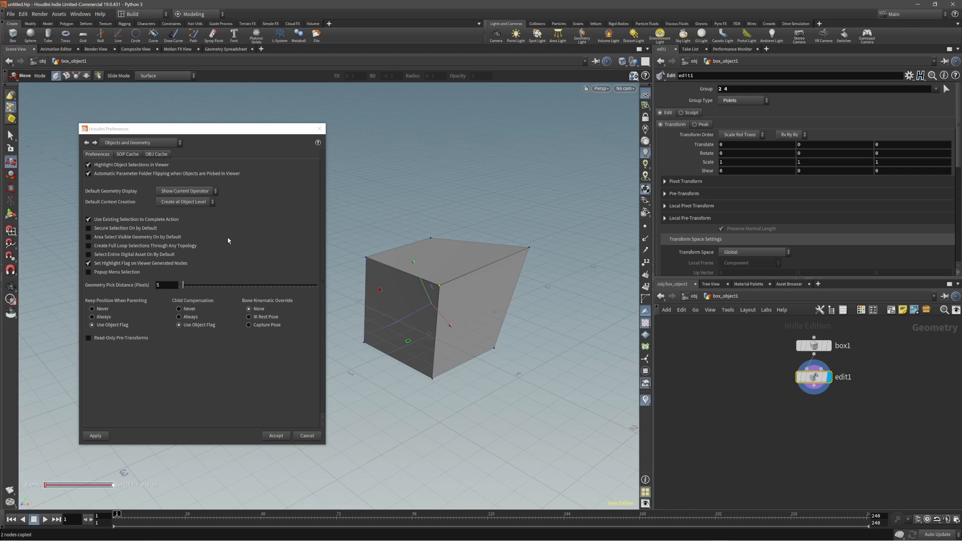
Step: Apply the Objects and Geometry preferences and open the Desktops and Toolbars preferences page
click(101, 433)
click(151, 143)
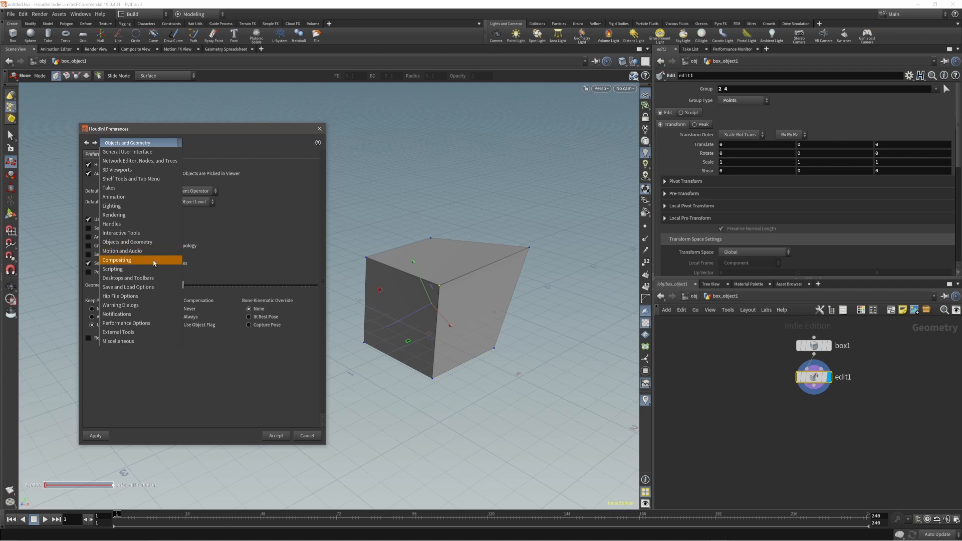
click(137, 278)
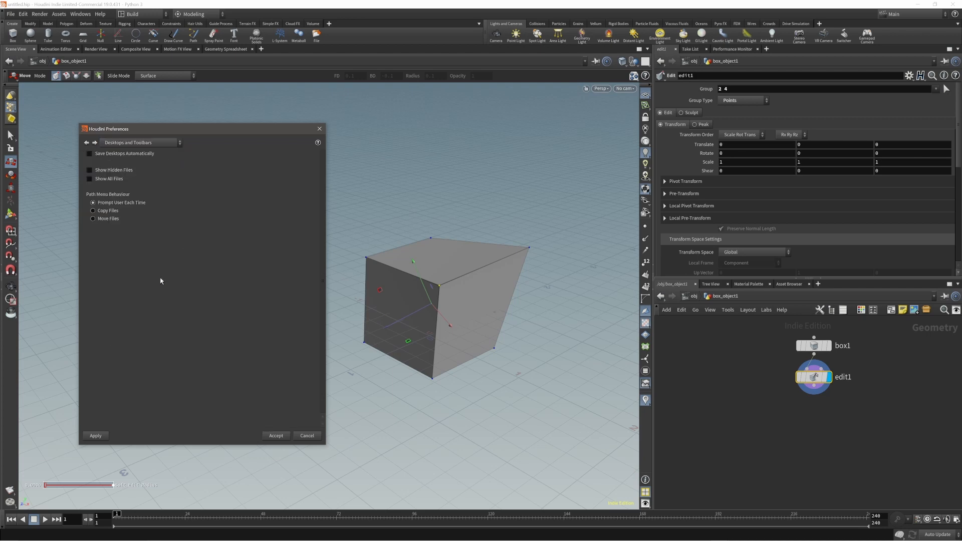
drag(186, 133, 254, 143)
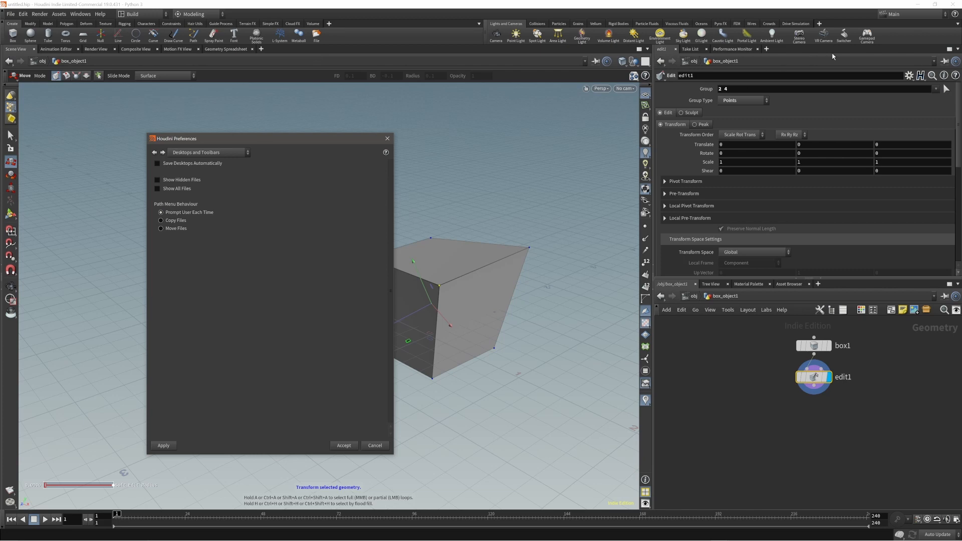
drag(314, 142, 317, 139)
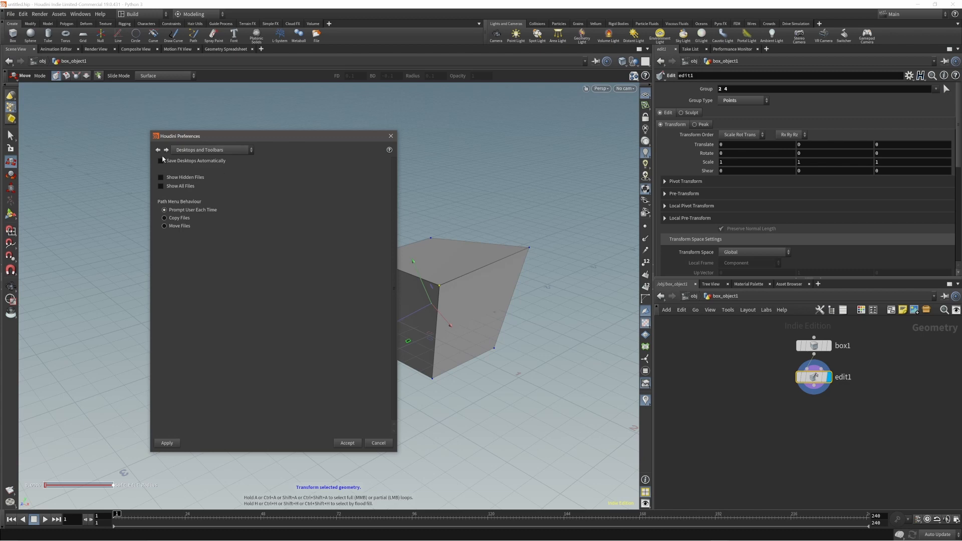
Step: Open the Save and Load Options preferences page to examine the scene save and auto save settings
click(225, 153)
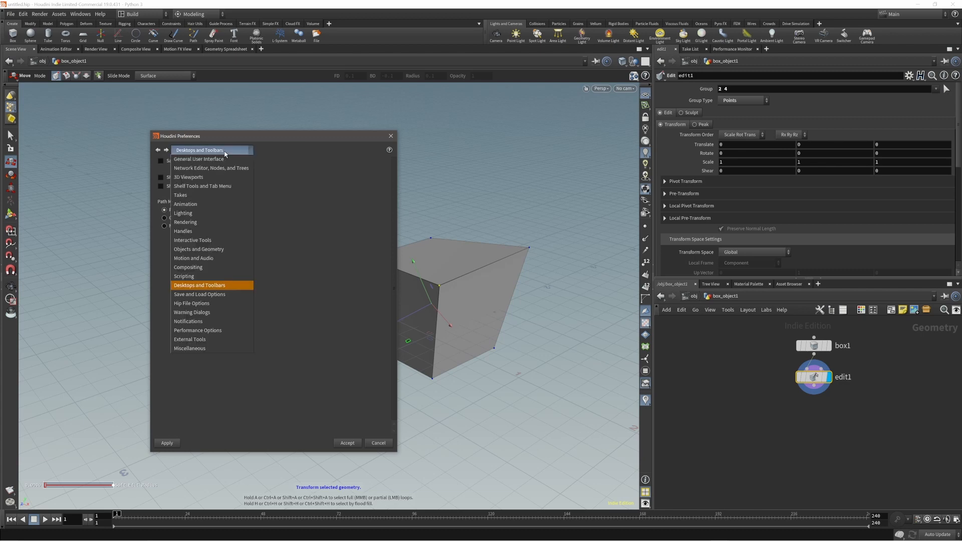
click(226, 295)
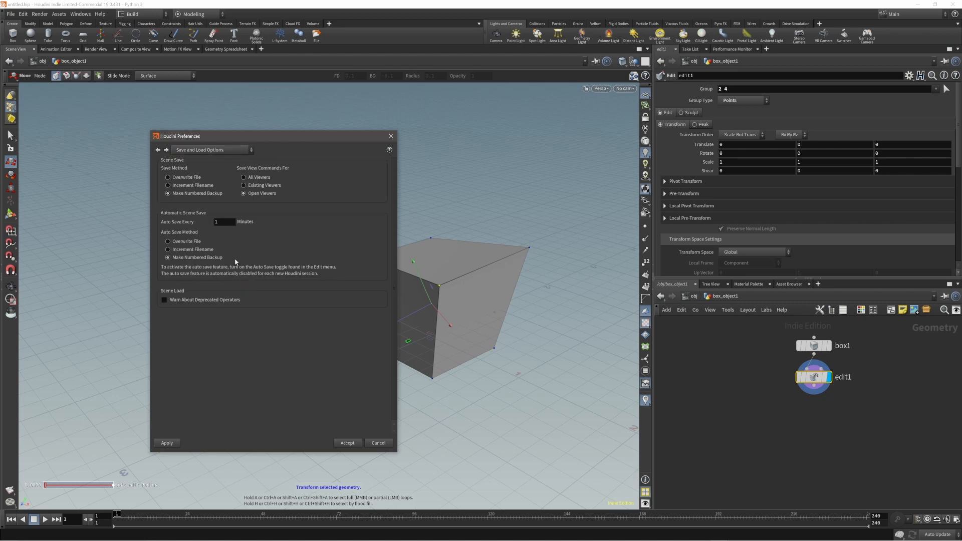
drag(262, 137, 285, 136)
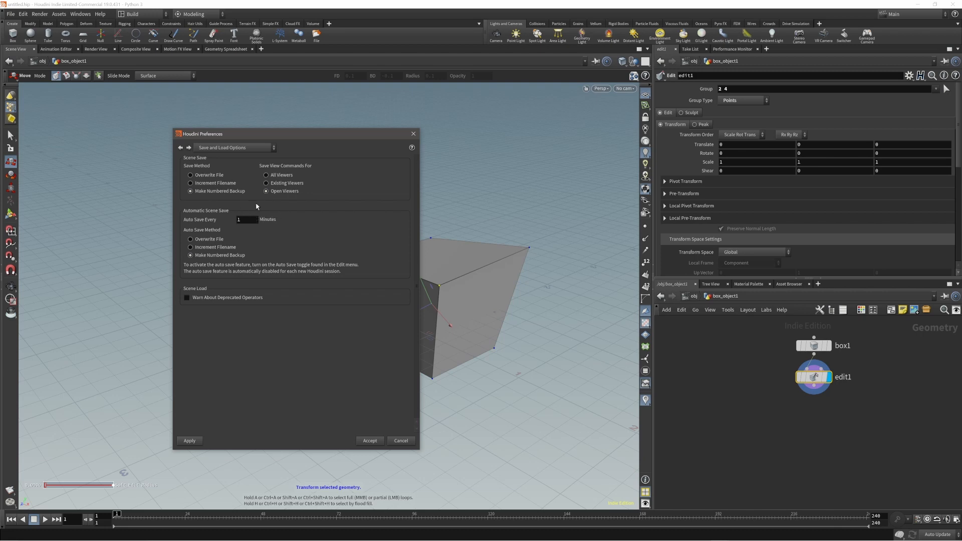
Step: Set the scene save method to Increment Filename in the Save and Load Options preferences
click(205, 177)
click(216, 185)
drag(341, 134, 326, 153)
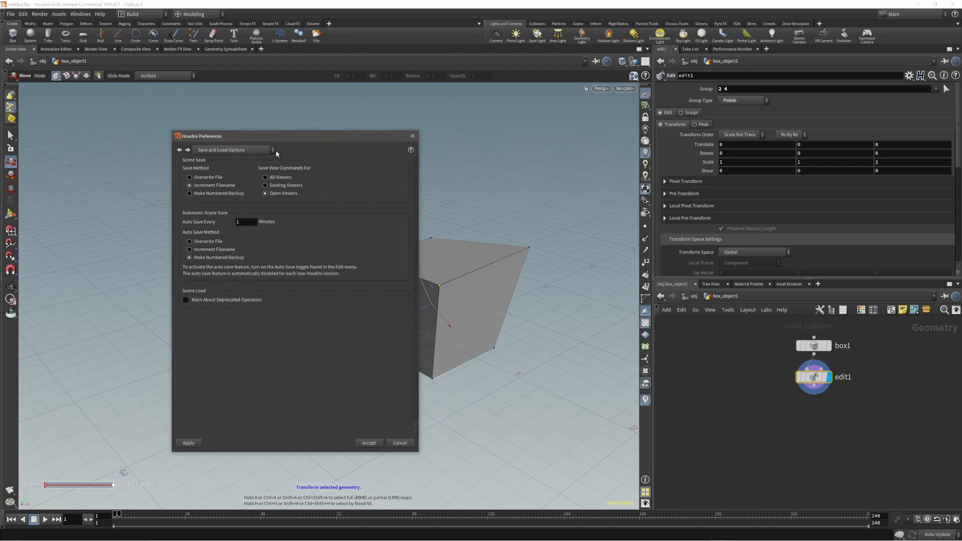
drag(295, 134, 298, 133)
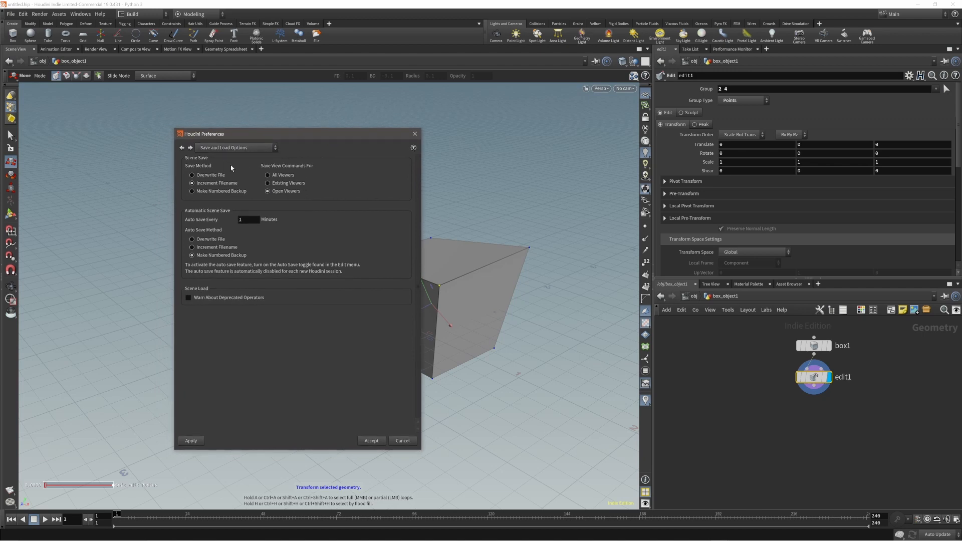
click(205, 177)
click(206, 185)
double_click(243, 220)
click(294, 241)
click(217, 183)
Step: Look over the Hip File Options preferences for unit length and mass, and open the Notifications preferences page
click(260, 148)
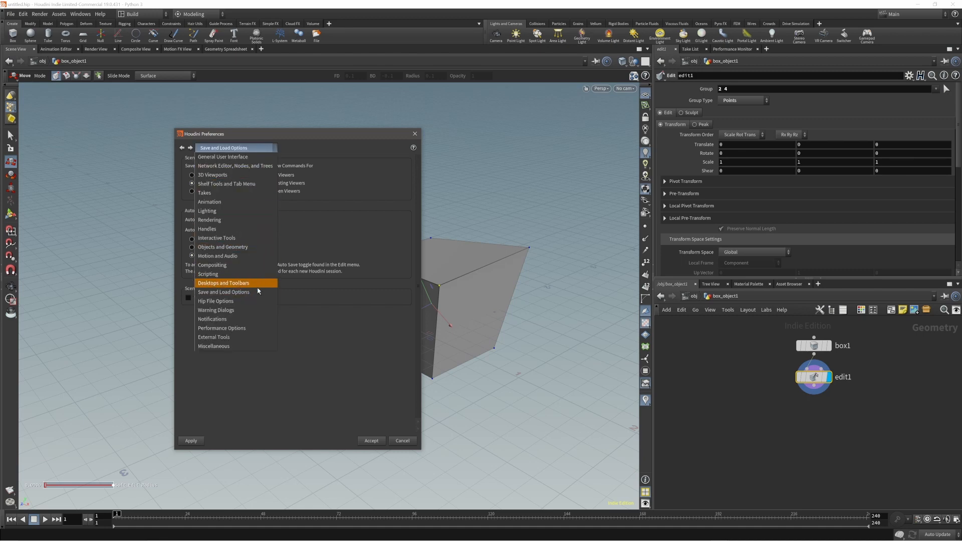
click(256, 300)
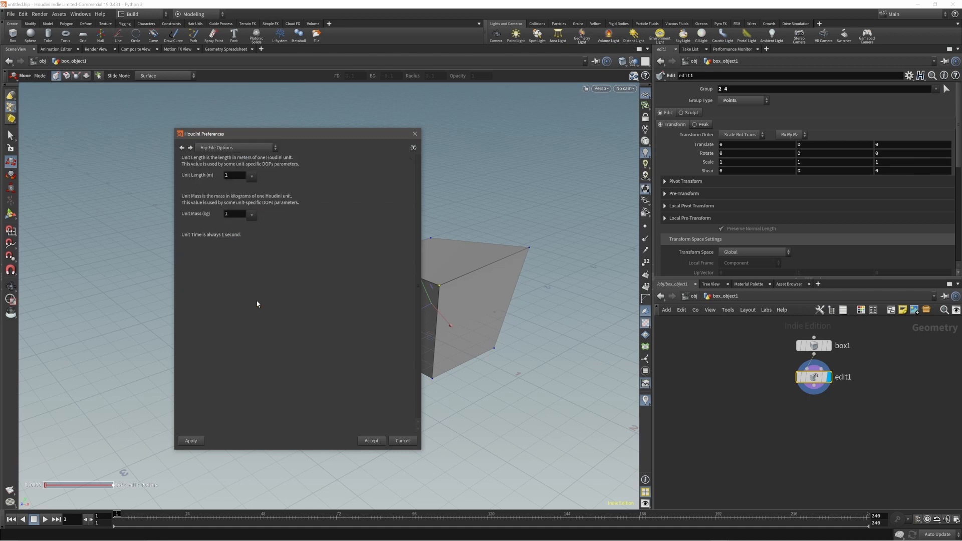
click(251, 149)
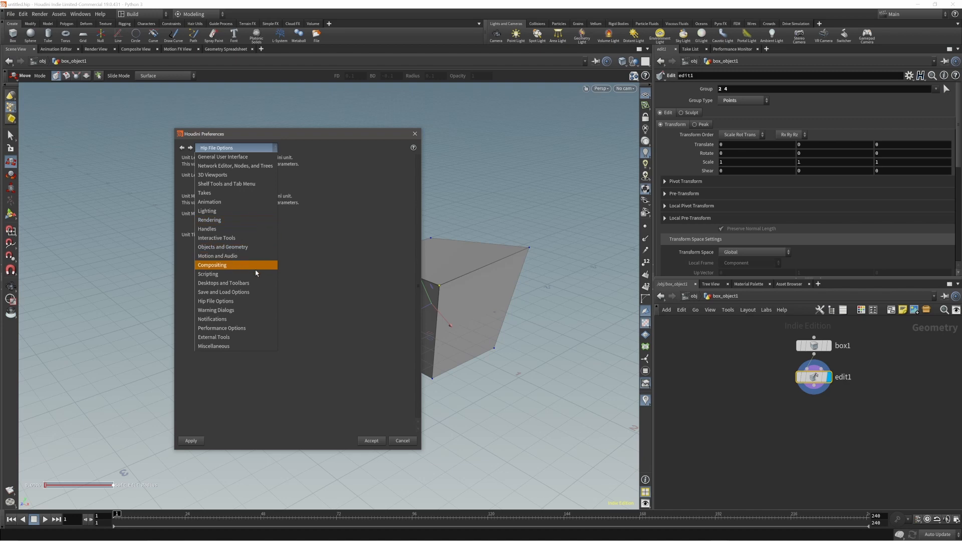
click(243, 319)
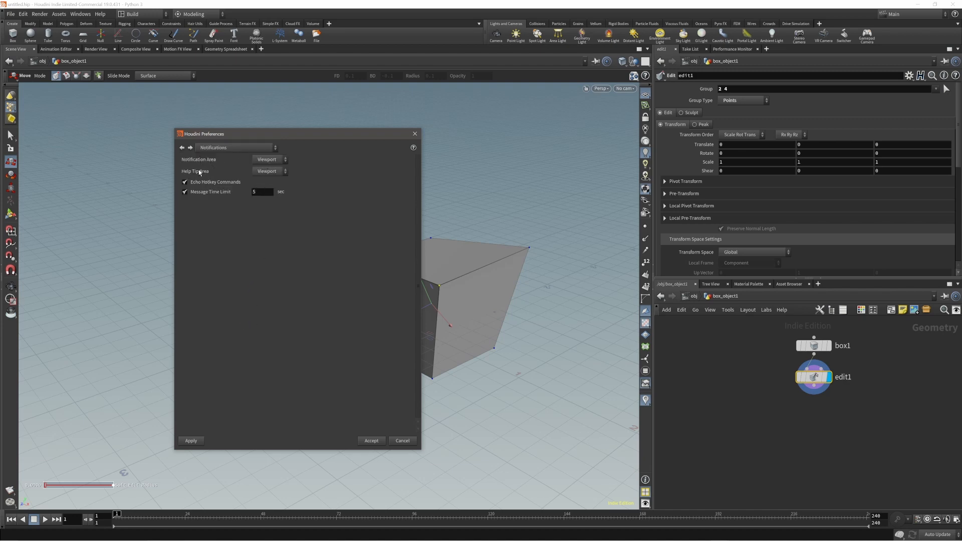
Step: Set both the Notification Area and Help Tip Area to Status bar and test the message display by moving the viewport view
click(268, 159)
click(271, 171)
click(271, 171)
click(269, 191)
drag(277, 134, 604, 137)
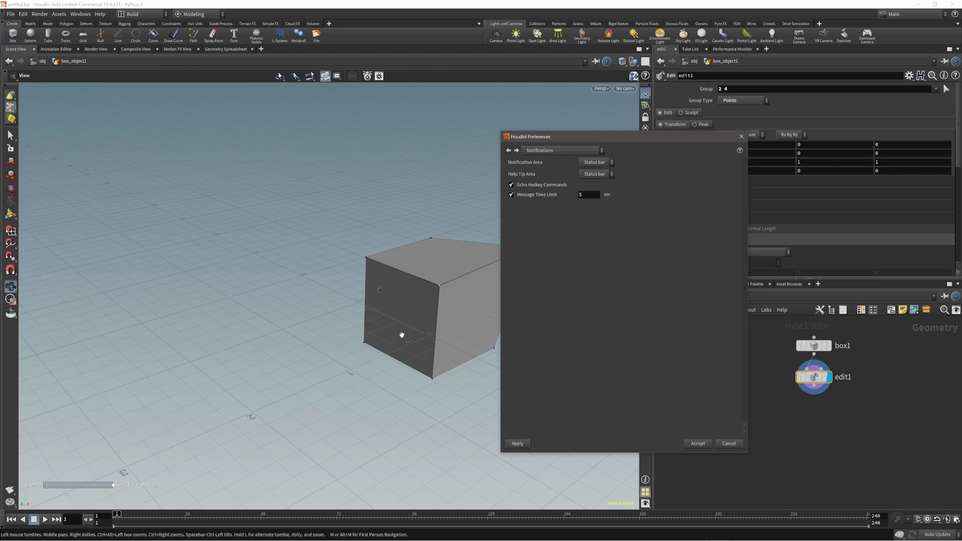
alt+middle_drag(402, 334, 355, 342)
alt+drag(318, 329, 338, 313)
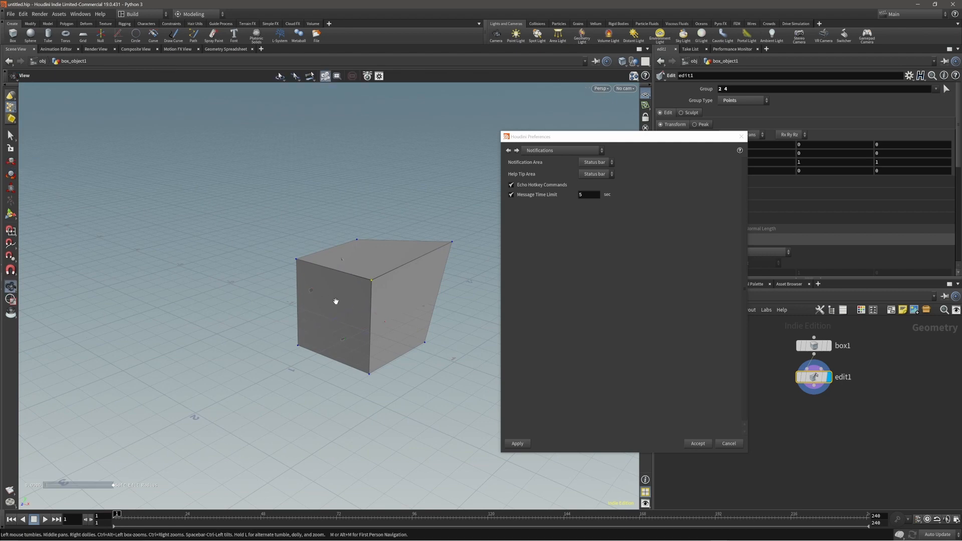
alt+drag(335, 301, 335, 298)
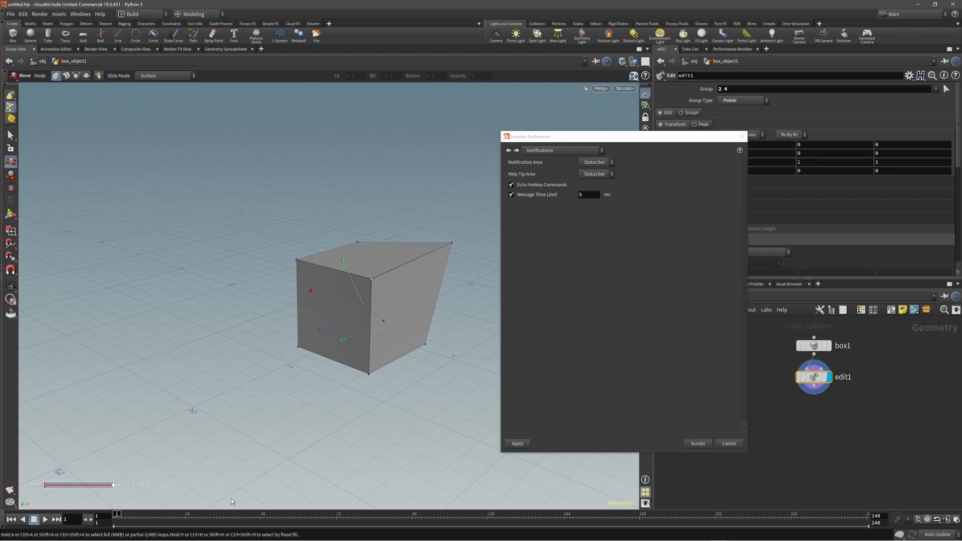
Step: Look through the Performance Options and External Tools preferences and open the Miscellaneous page
click(562, 151)
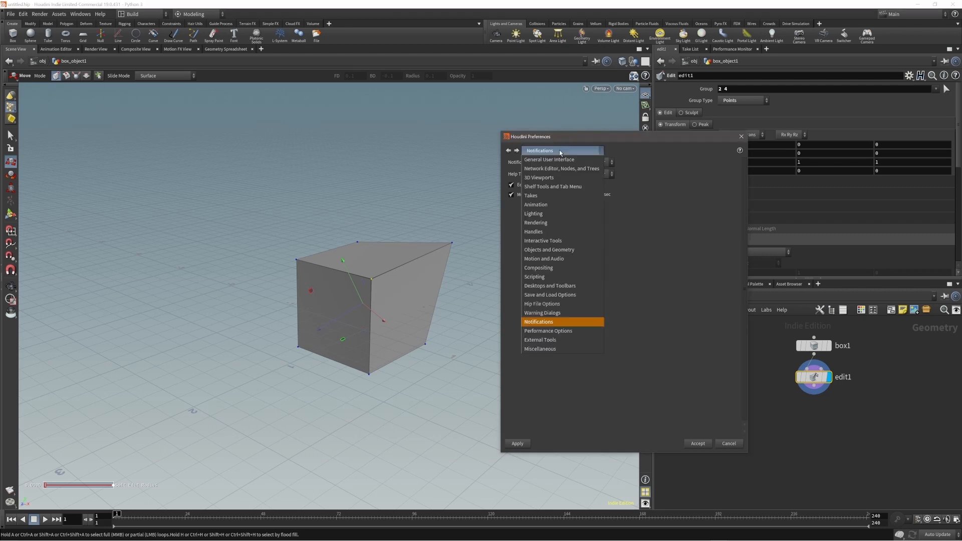
click(560, 331)
alt+middle_drag(209, 231, 191, 221)
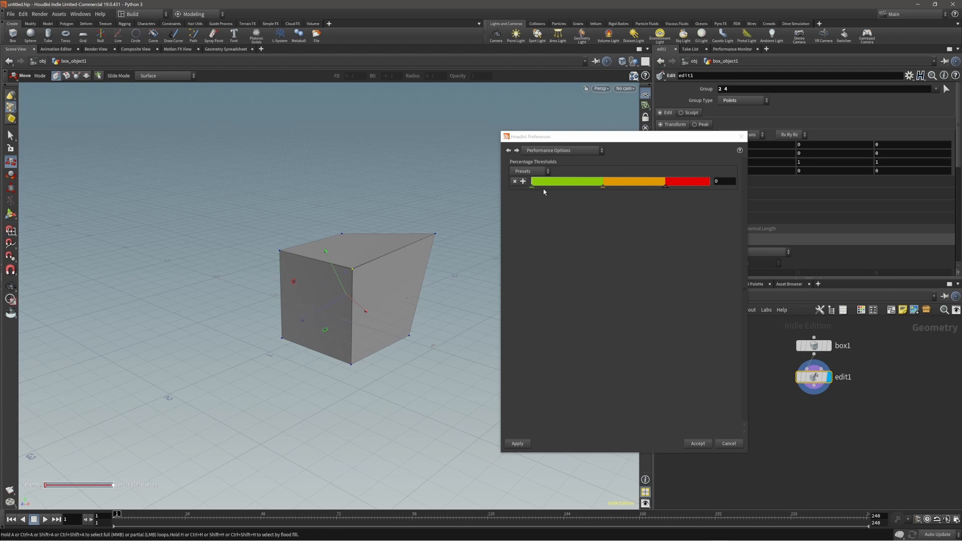
click(561, 150)
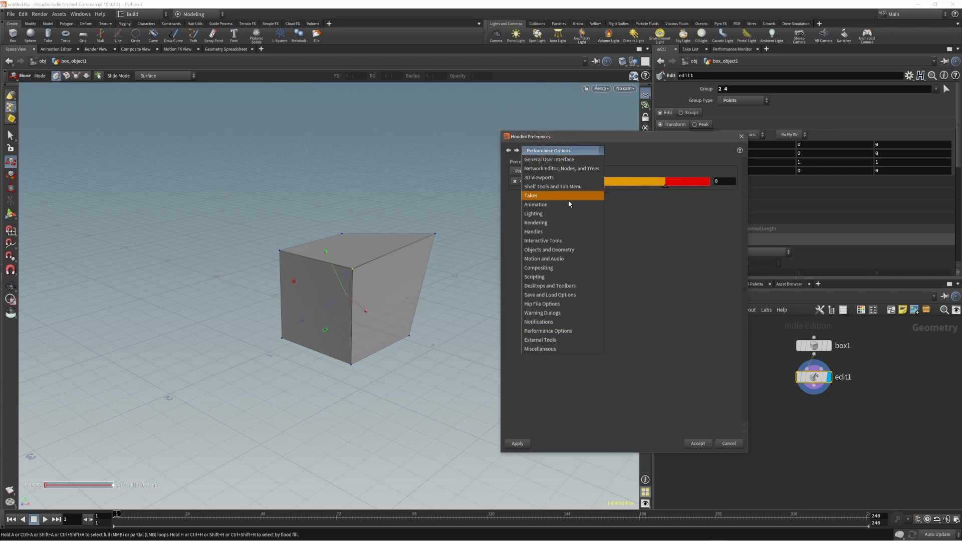
click(554, 341)
click(566, 151)
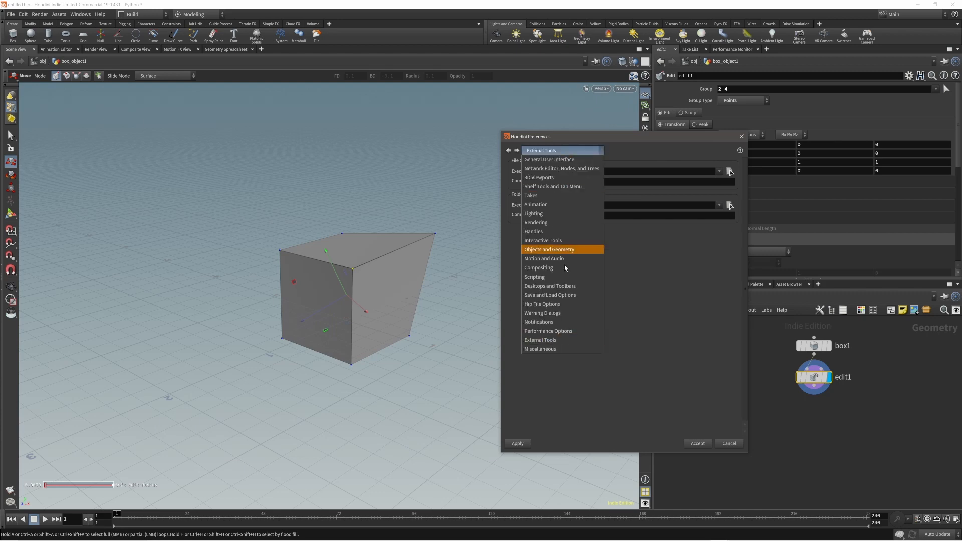
click(558, 345)
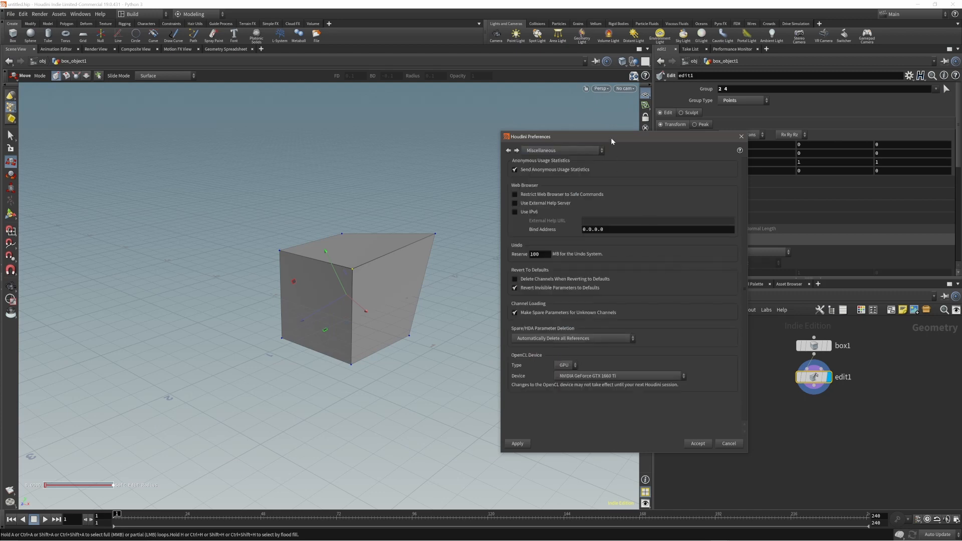
Step: Check the available OpenCL devices in the Miscellaneous preferences, and apply and accept all preference changes
drag(611, 137, 367, 138)
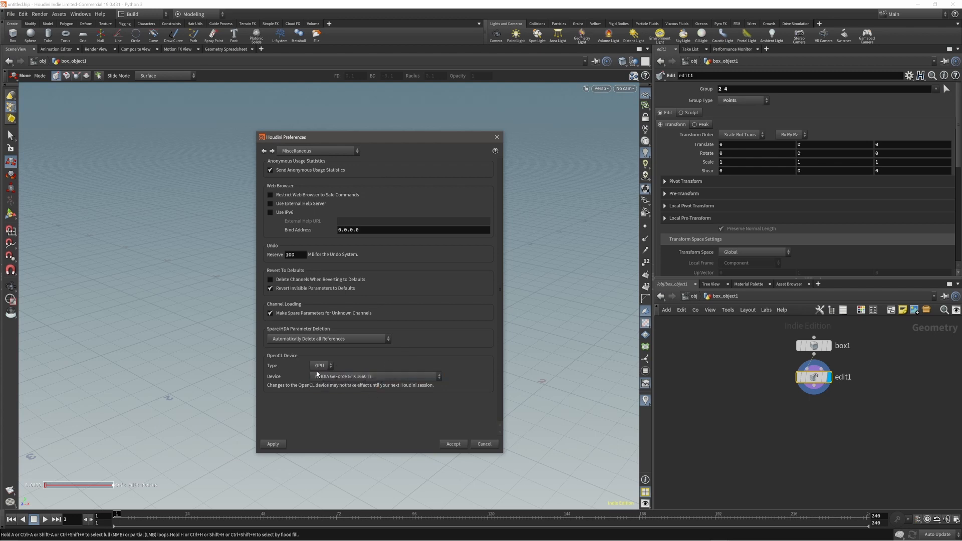
click(358, 377)
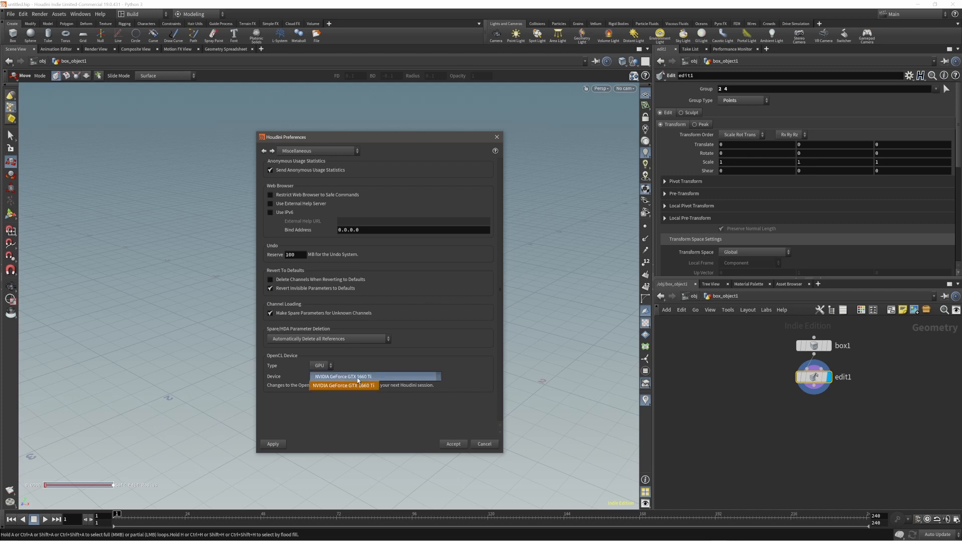
click(384, 369)
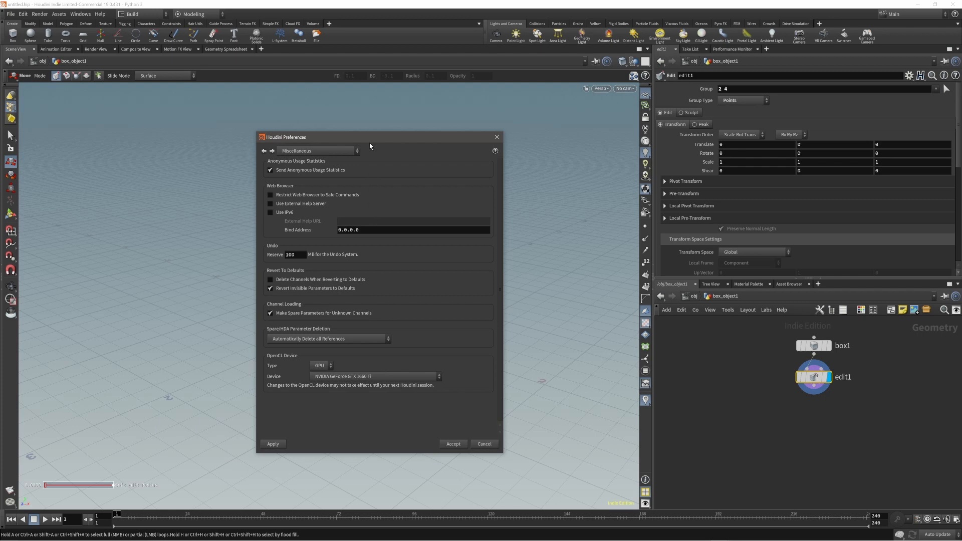
drag(368, 139, 358, 128)
click(264, 432)
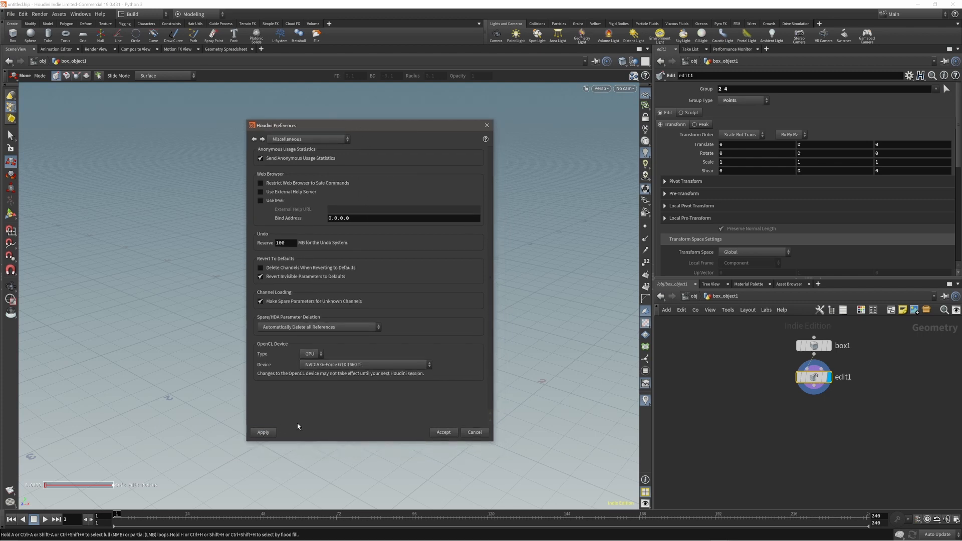
click(441, 432)
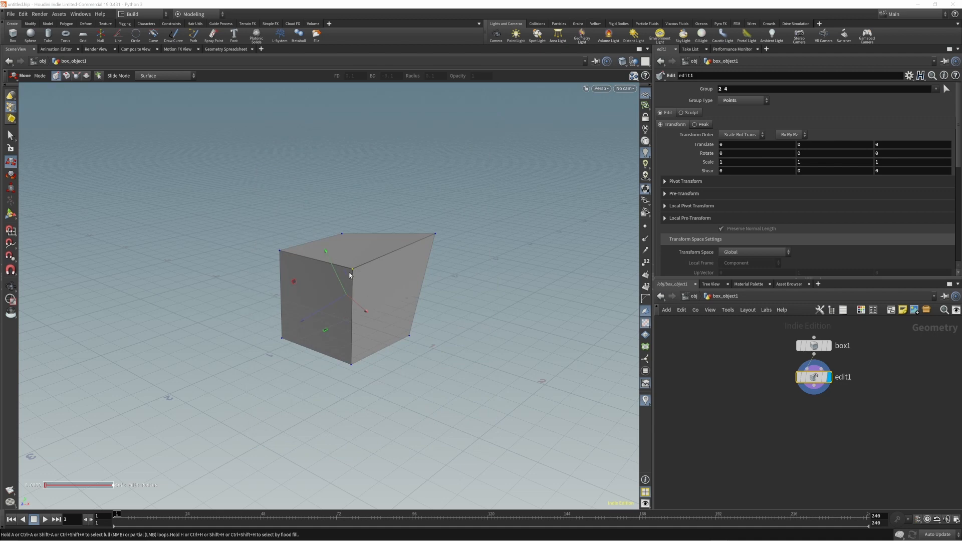